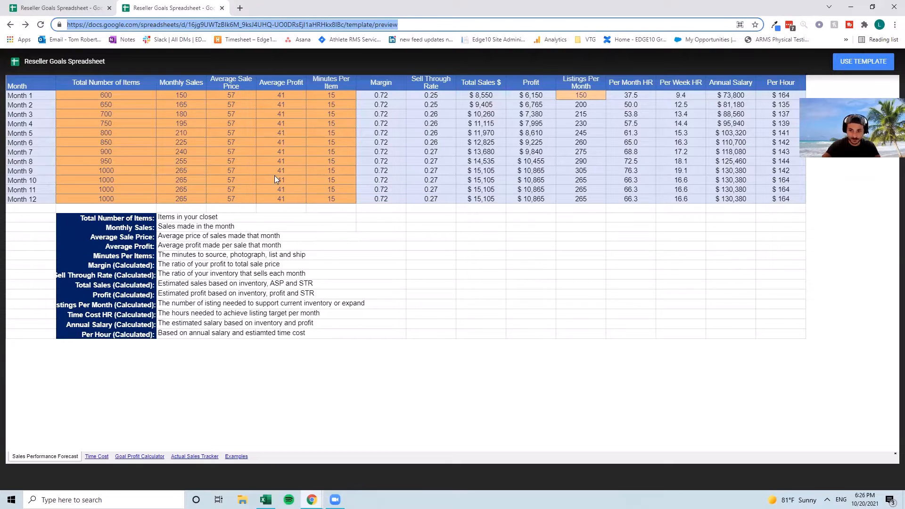
- Create an editable copy of the Reseller Goals Spreadsheet template and open its Time Cost sheet
{"action": "left_click", "coordinate": [872, 68]}
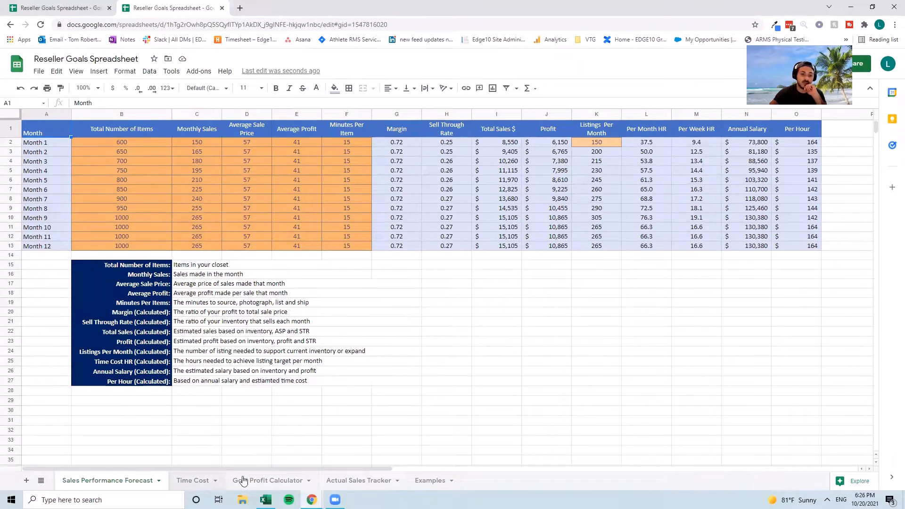
{"action": "left_click", "coordinate": [190, 483]}
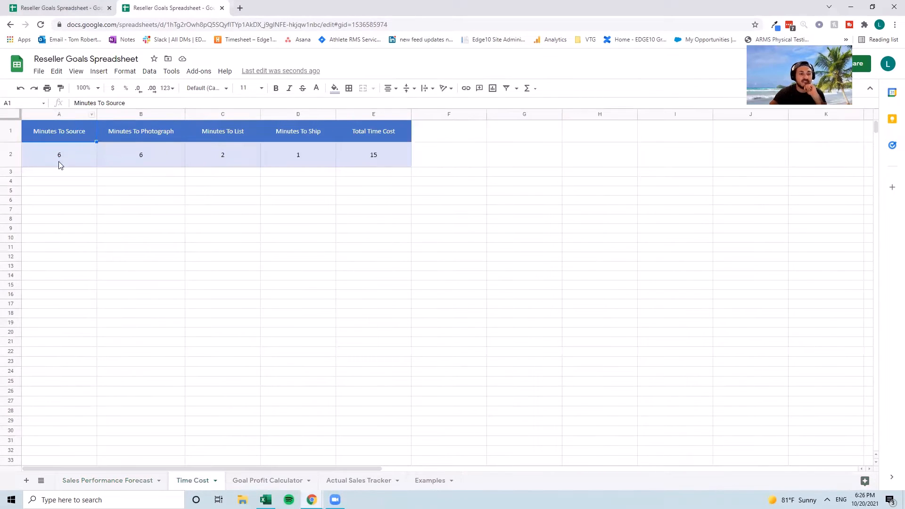
- Examine the minutes to source, photograph, list and ship, and the total time cost formula in row 2
{"action": "left_click", "coordinate": [65, 158]}
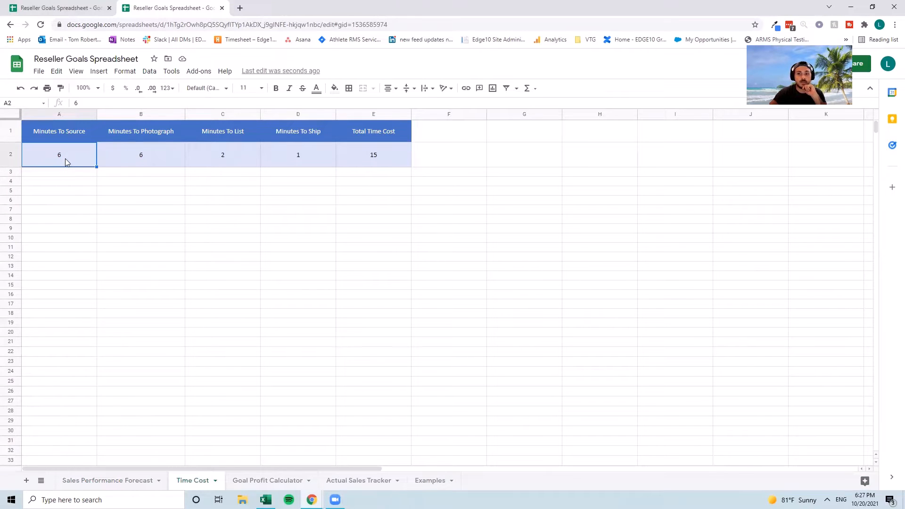
{"action": "left_click", "coordinate": [132, 158]}
{"action": "left_click", "coordinate": [201, 151]}
{"action": "left_click", "coordinate": [295, 158]}
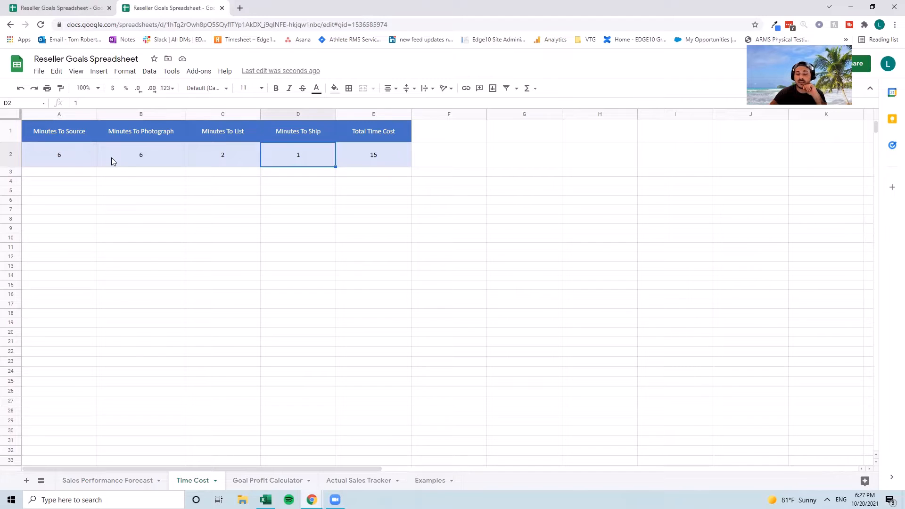
{"action": "left_click", "coordinate": [394, 159]}
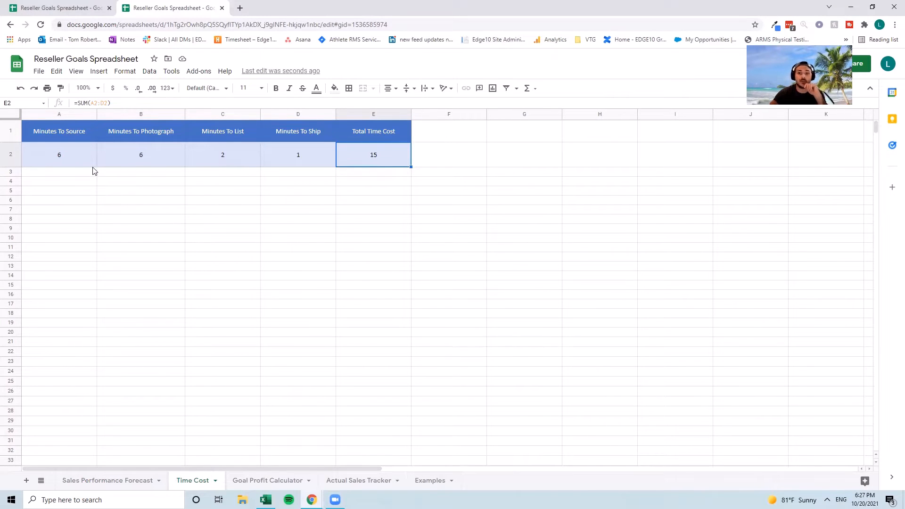
{"action": "left_click", "coordinate": [59, 155]}
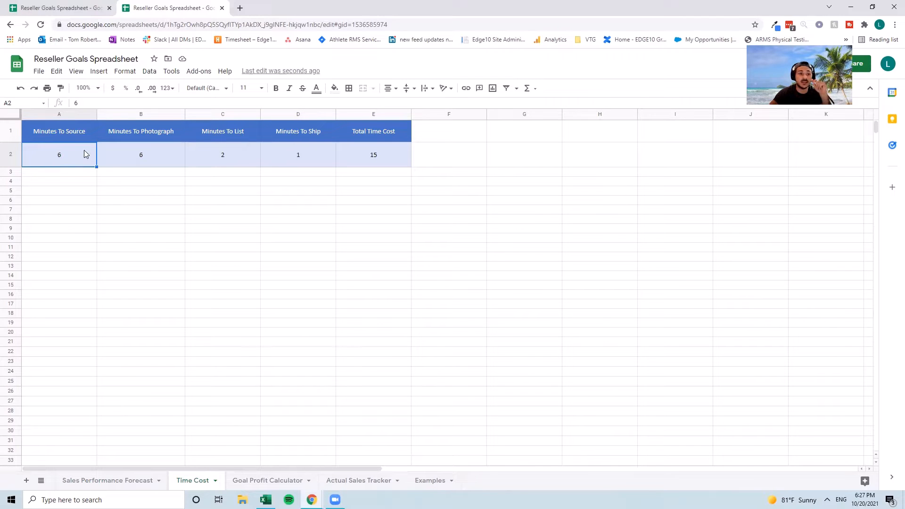
{"action": "left_click", "coordinate": [138, 154]}
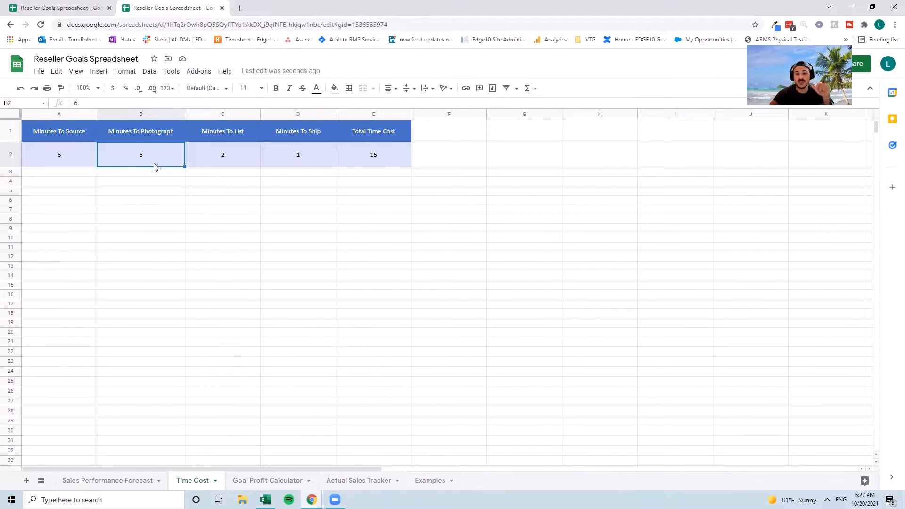
{"action": "left_click", "coordinate": [225, 156]}
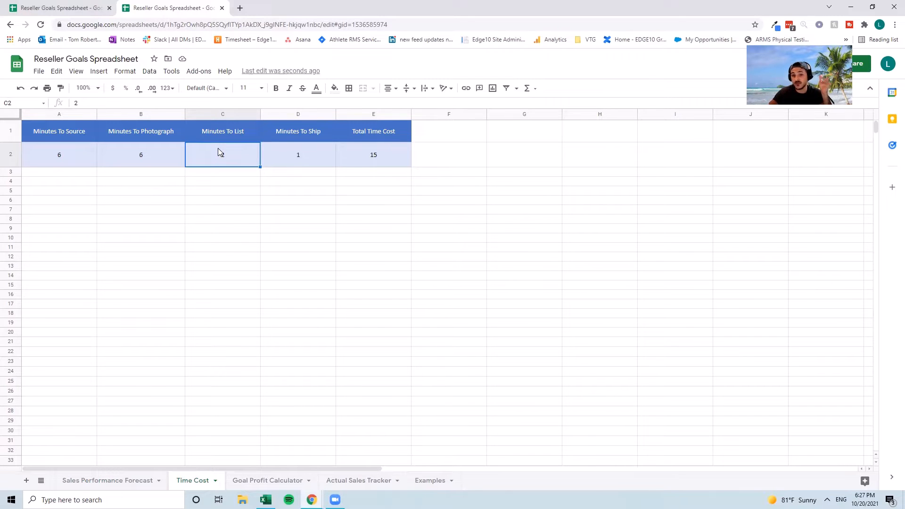
{"action": "left_click", "coordinate": [307, 165]}
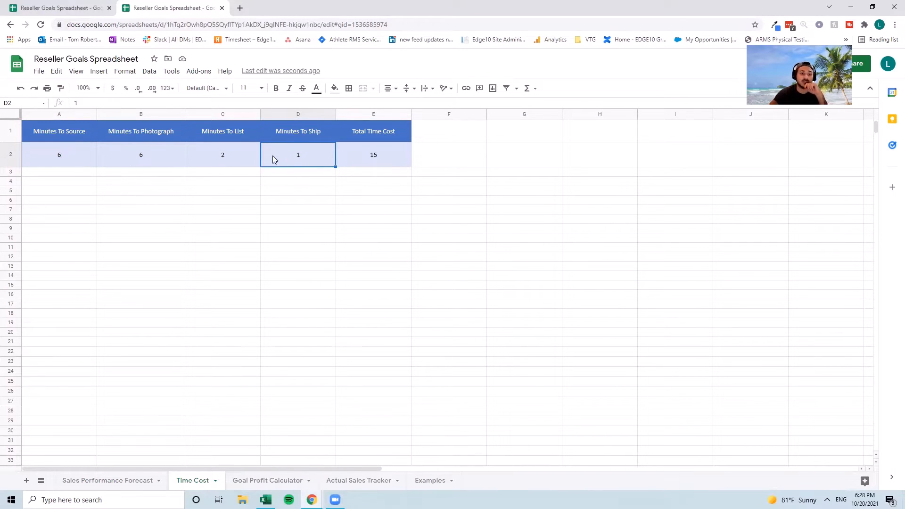
- Set Minutes To Source to 5, Minutes To Photograph to 5, Minutes To List to 3 and Minutes To Ship to 2
{"action": "left_click", "coordinate": [67, 150]}
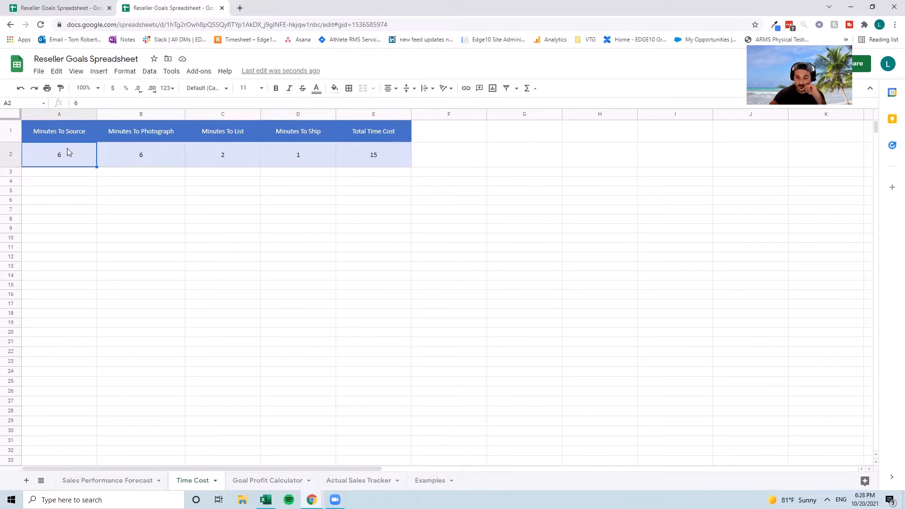
{"action": "type", "text": "5"}
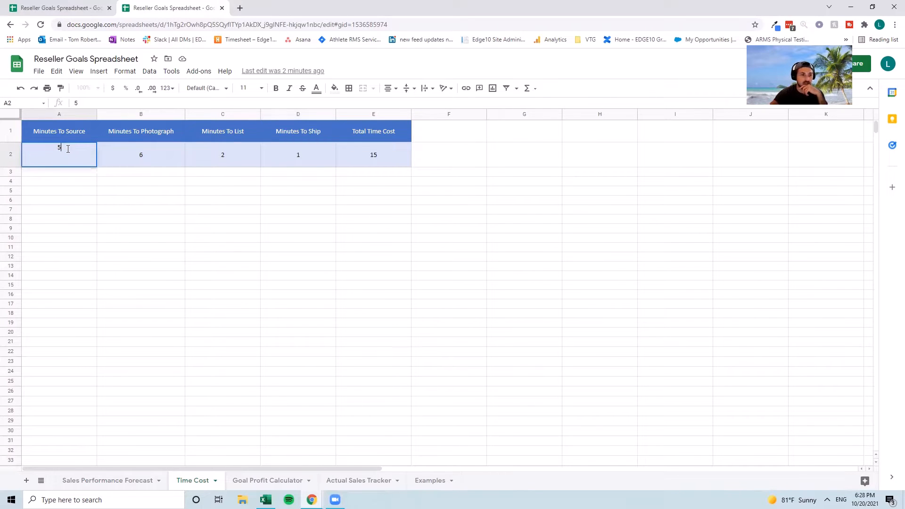
{"action": "left_click", "coordinate": [128, 154]}
{"action": "type", "text": "5"}
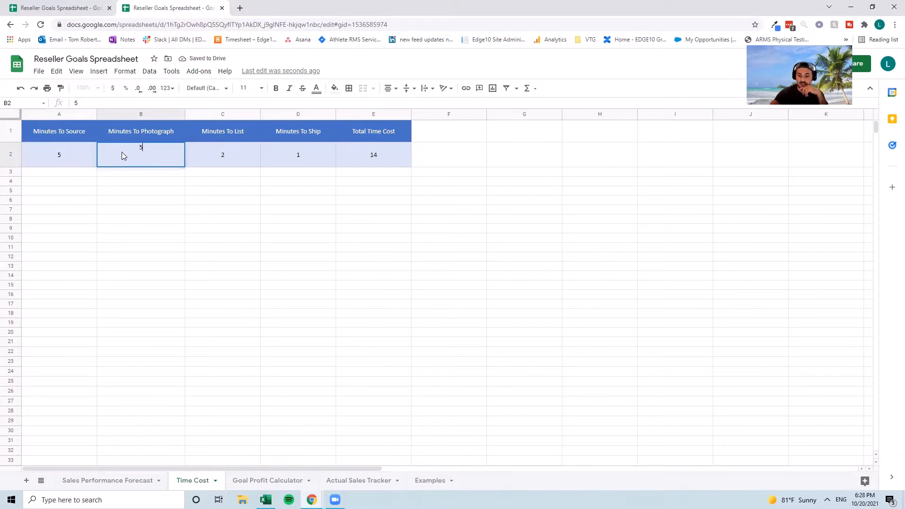
{"action": "left_click", "coordinate": [224, 157]}
{"action": "type", "text": "3"}
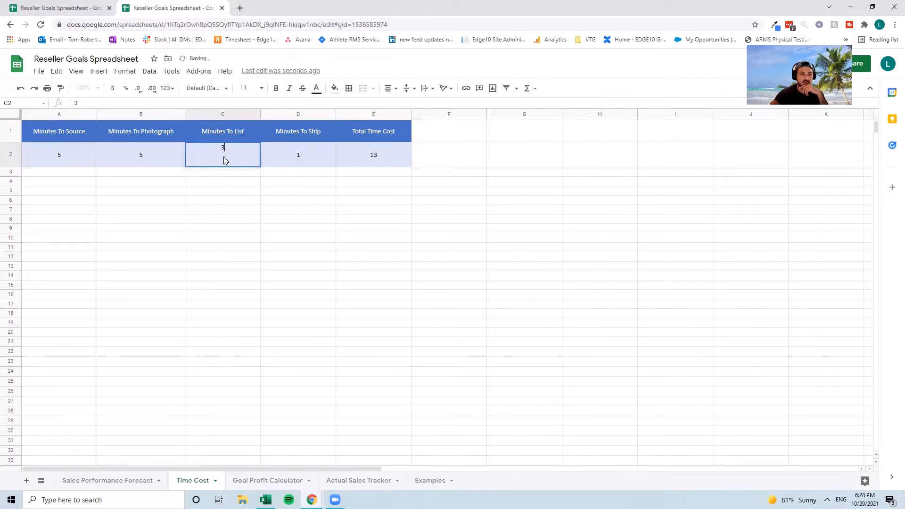
{"action": "left_click", "coordinate": [311, 165]}
{"action": "type", "text": "2"}
{"action": "left_click", "coordinate": [276, 207]}
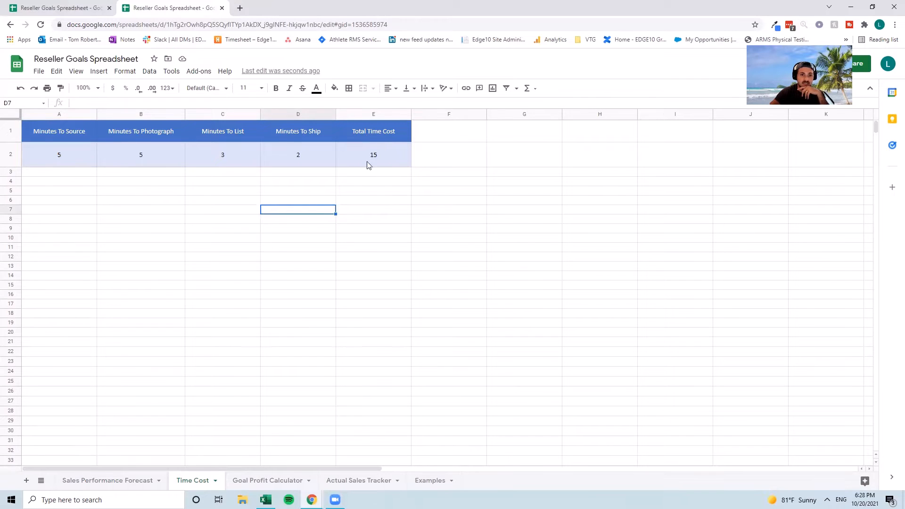
- Fill the four minute input cells A2:D2 on the Time Cost sheet with light orange
{"action": "left_click_drag", "start_coordinate": [62, 165], "coordinate": [304, 159]}
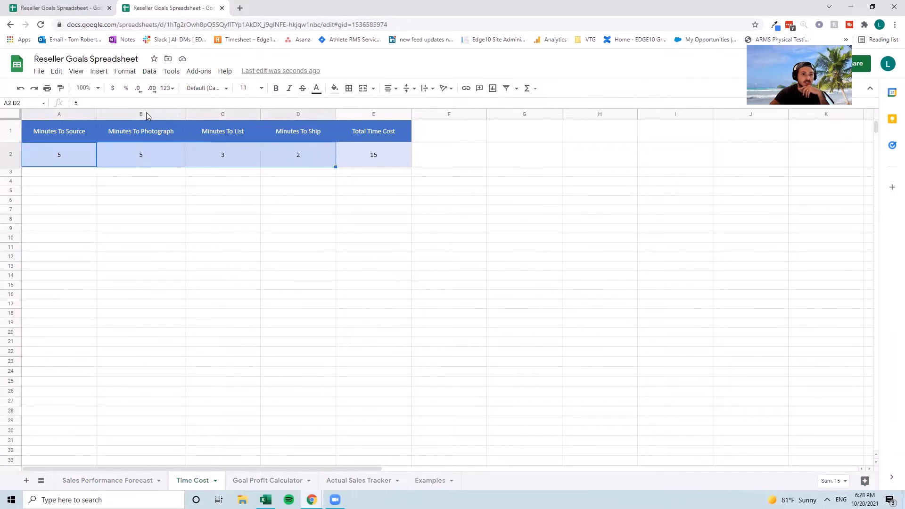
{"action": "left_click", "coordinate": [334, 88]}
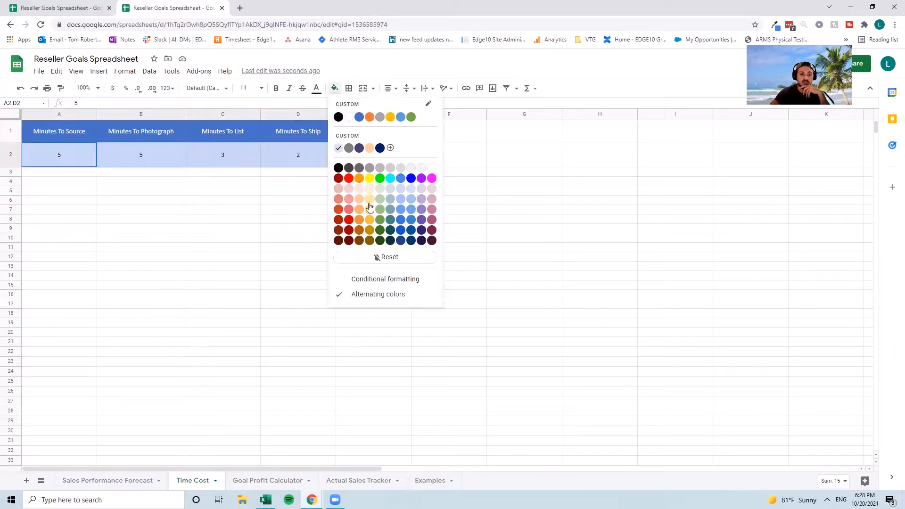
{"action": "left_click", "coordinate": [359, 209]}
{"action": "left_click", "coordinate": [230, 203]}
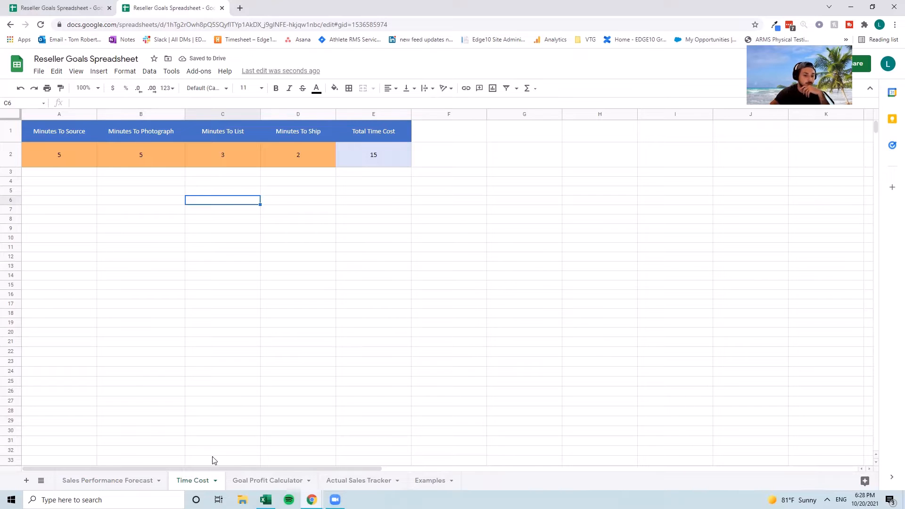
- On the Goal Profit Calculator sheet, fill the three target input cells A2:C2 with a pale orange
{"action": "left_click", "coordinate": [256, 480]}
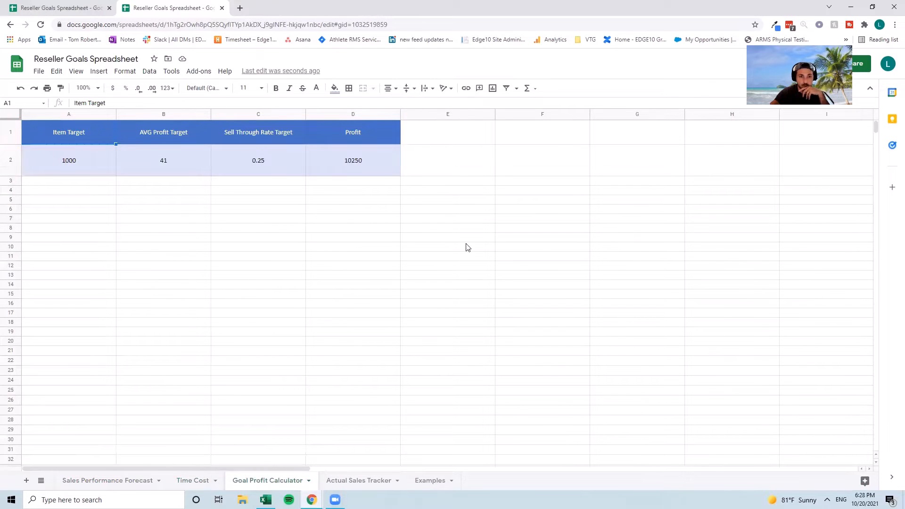
{"action": "left_click_drag", "start_coordinate": [70, 170], "coordinate": [294, 163]}
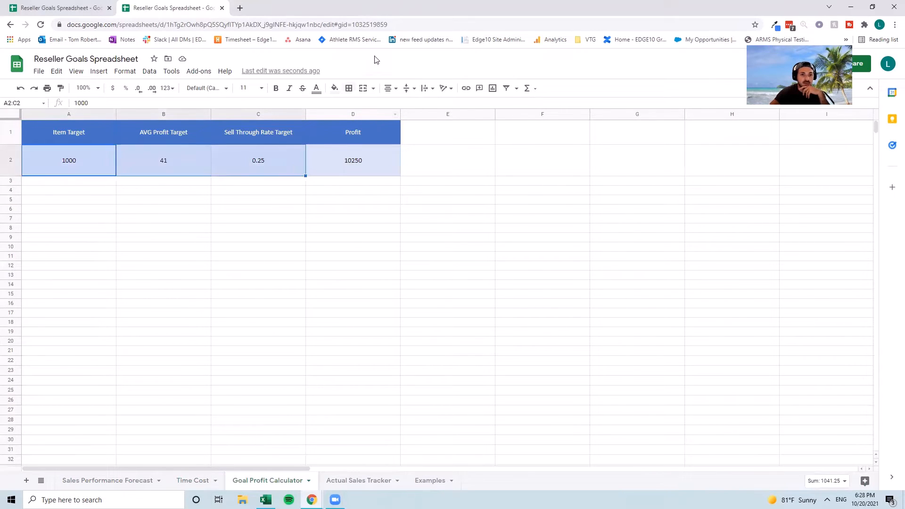
{"action": "left_click", "coordinate": [334, 88]}
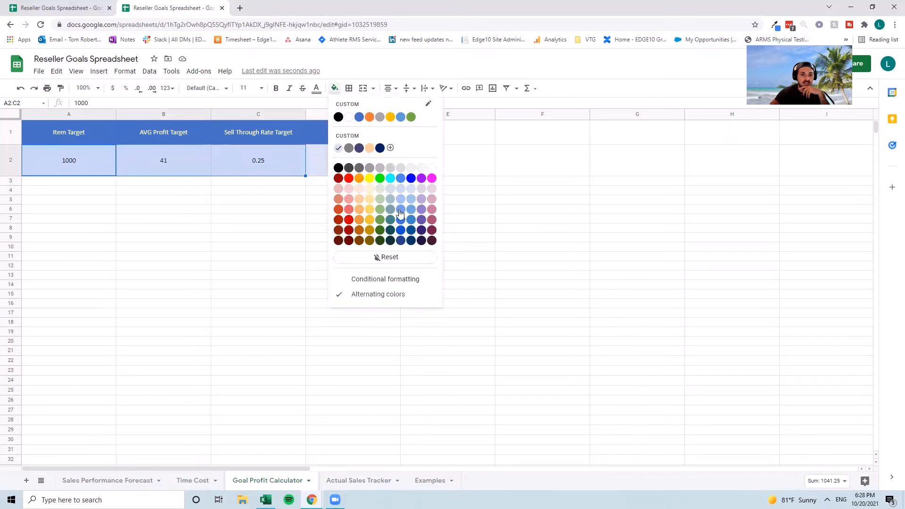
{"action": "left_click", "coordinate": [359, 200]}
{"action": "left_click", "coordinate": [191, 294]}
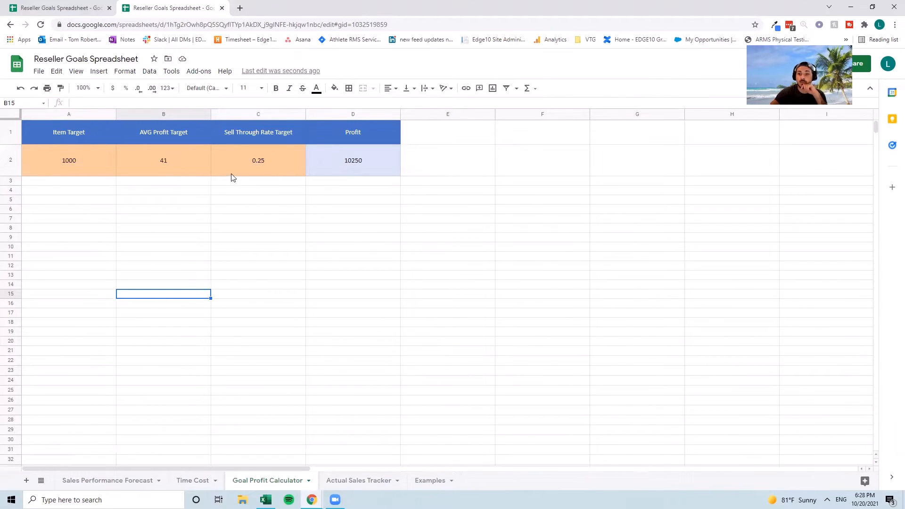
- Set the Item Target to 300, the AVG Profit Target to 35 and the Sell Through Rate Target to 0.35
{"action": "left_click", "coordinate": [63, 158]}
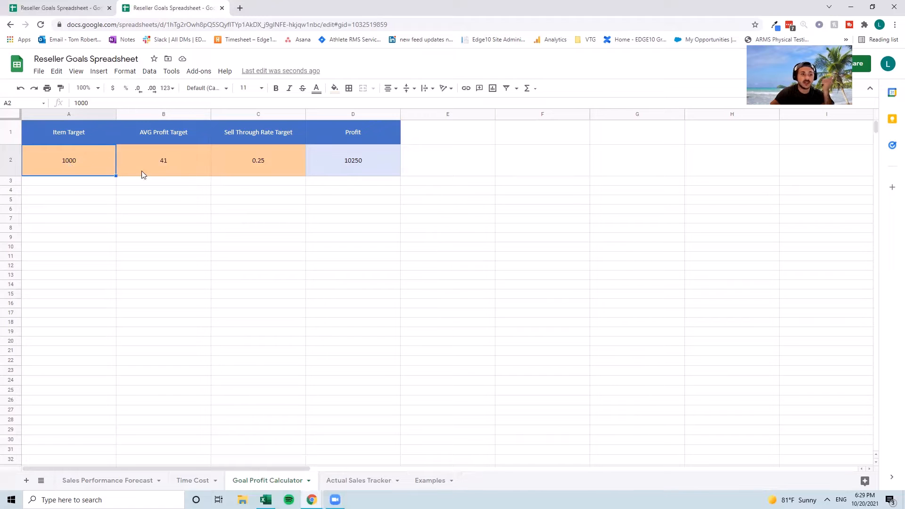
{"action": "left_click", "coordinate": [148, 160]}
{"action": "left_click", "coordinate": [217, 167]}
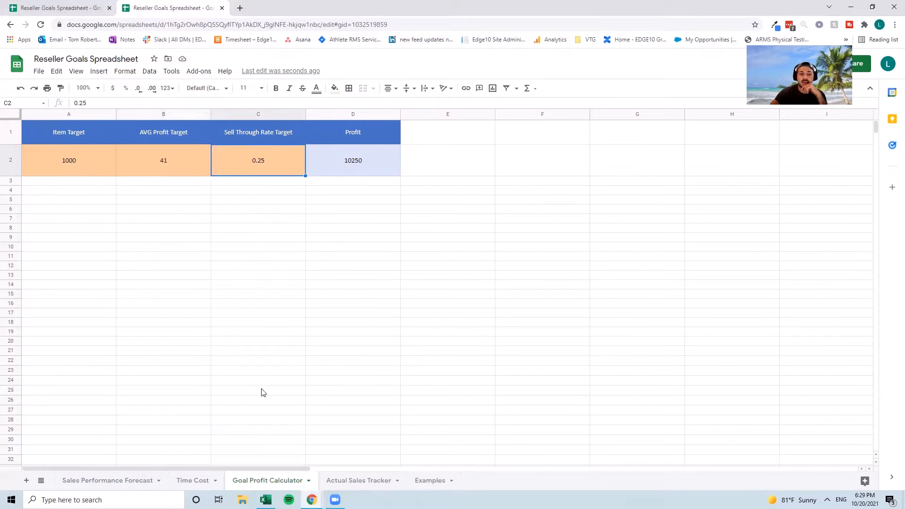
{"action": "left_click", "coordinate": [75, 158]}
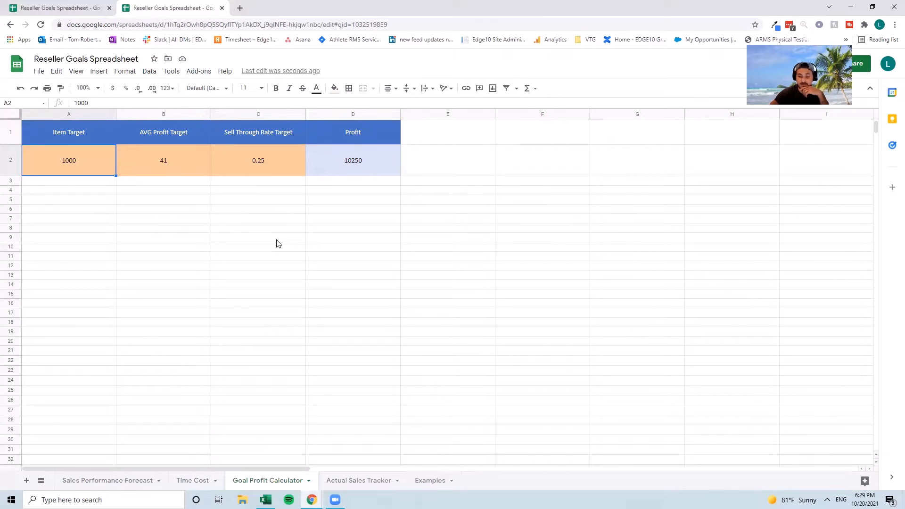
{"action": "type", "text": "300"}
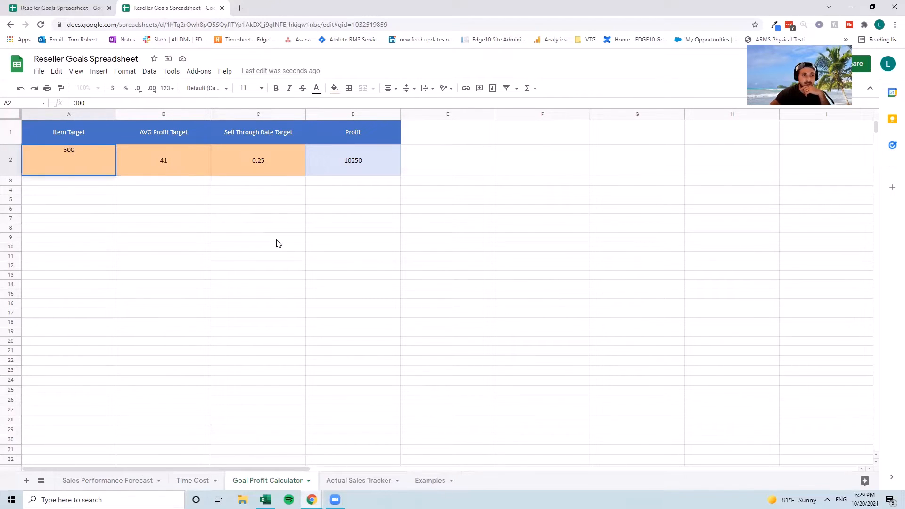
{"action": "left_click", "coordinate": [169, 157]}
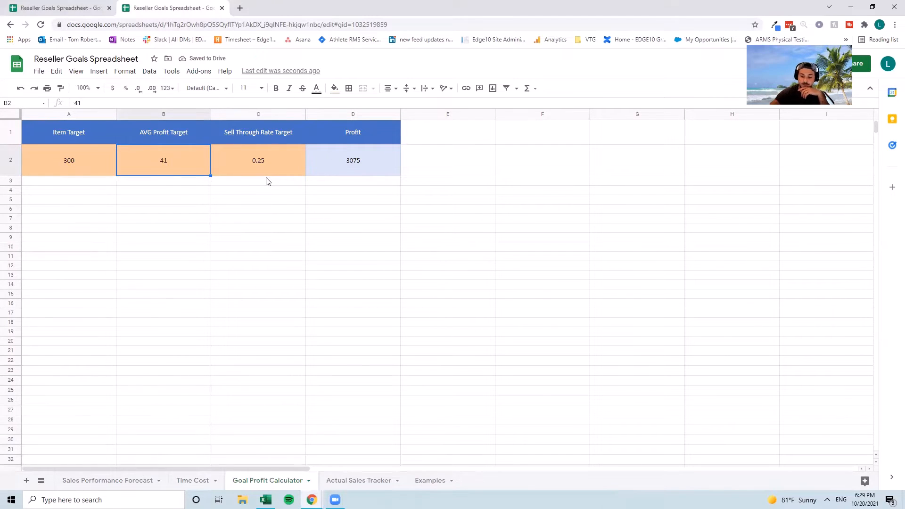
{"action": "type", "text": "35"}
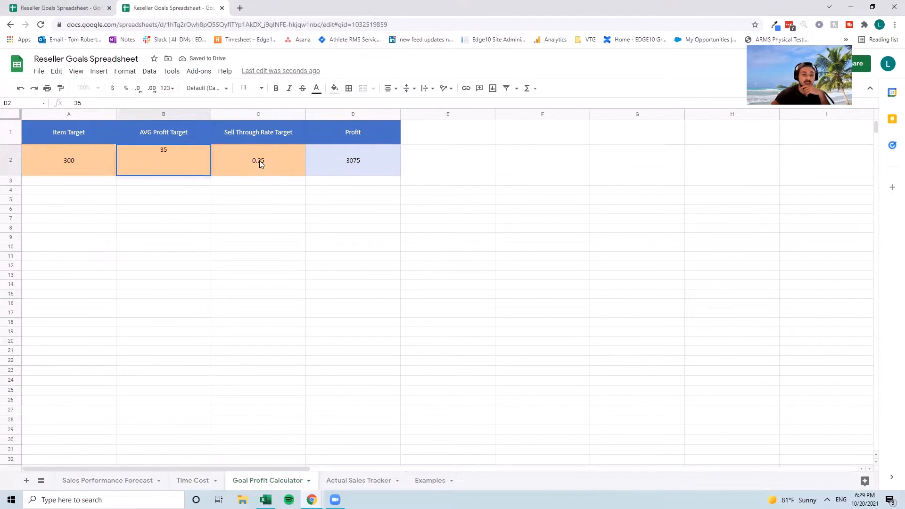
{"action": "left_click", "coordinate": [259, 160]}
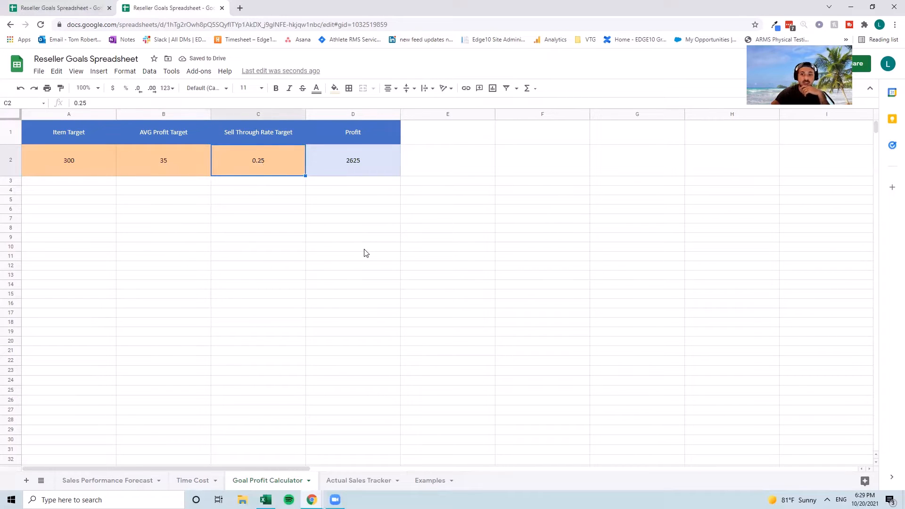
{"action": "type", "text": "0."}
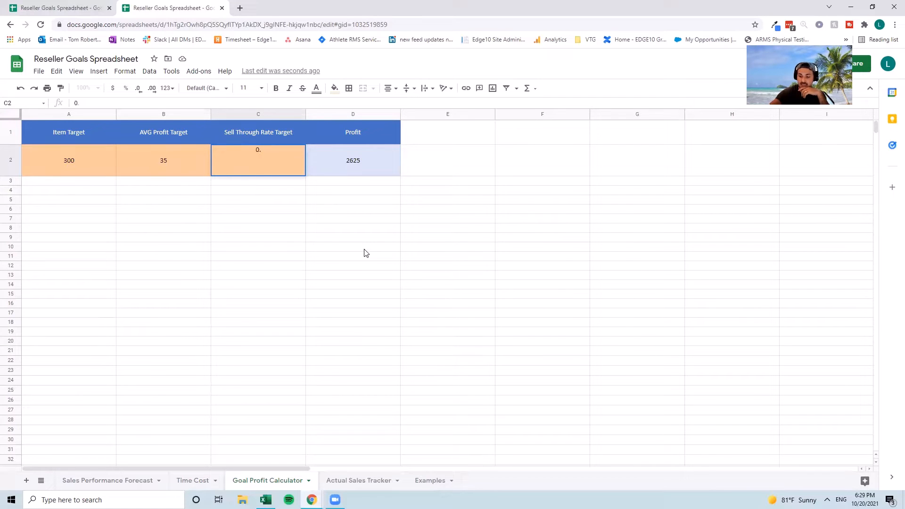
{"action": "type", "text": "35"}
{"action": "left_click", "coordinate": [257, 228]}
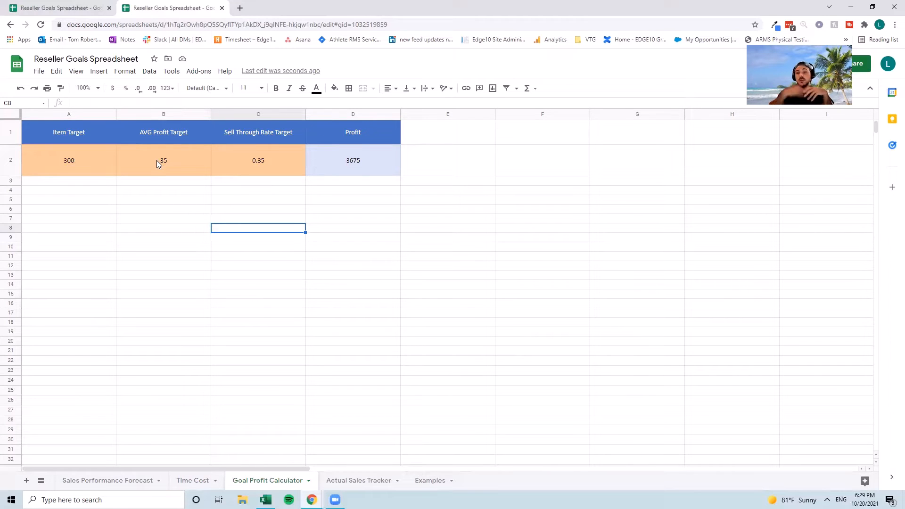
{"action": "left_click", "coordinate": [82, 161]}
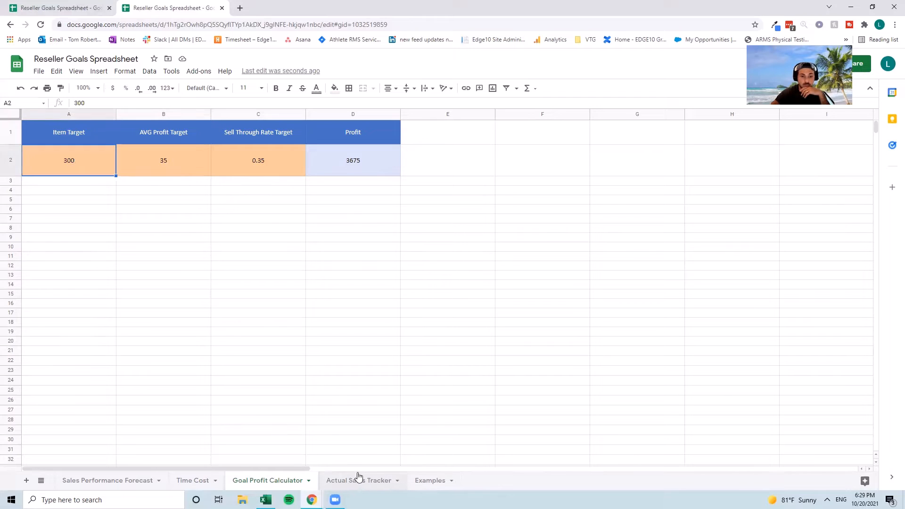
- On the Sales Performance Forecast sheet, set the Month 1 Monthly Sales to 147
{"action": "left_click", "coordinate": [104, 481]}
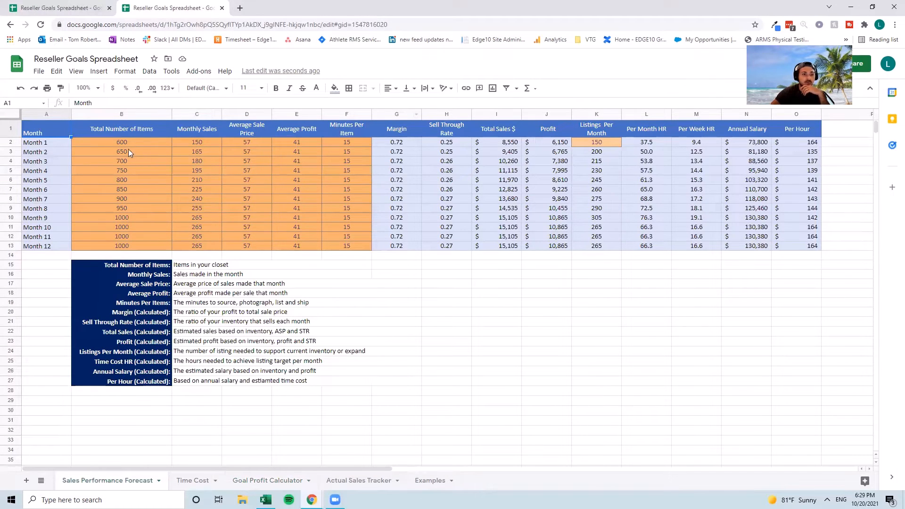
{"action": "left_click", "coordinate": [114, 145]}
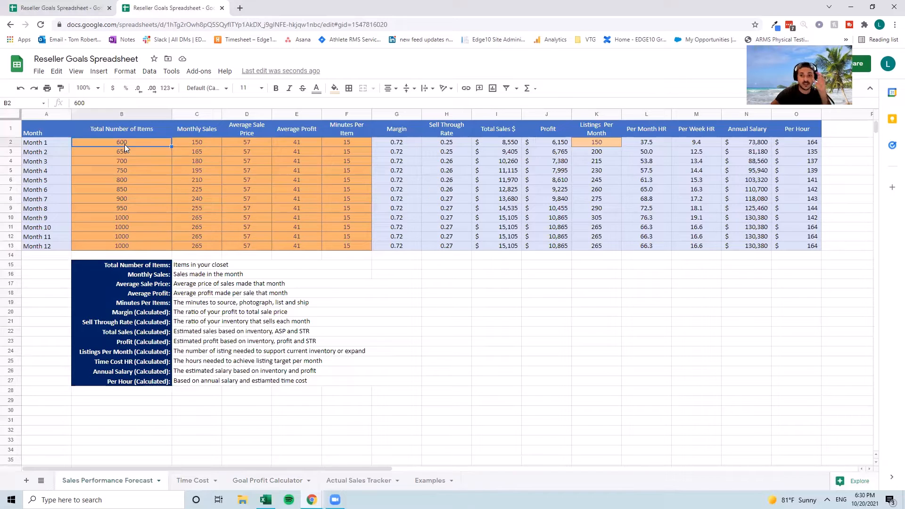
{"action": "left_click", "coordinate": [204, 145]}
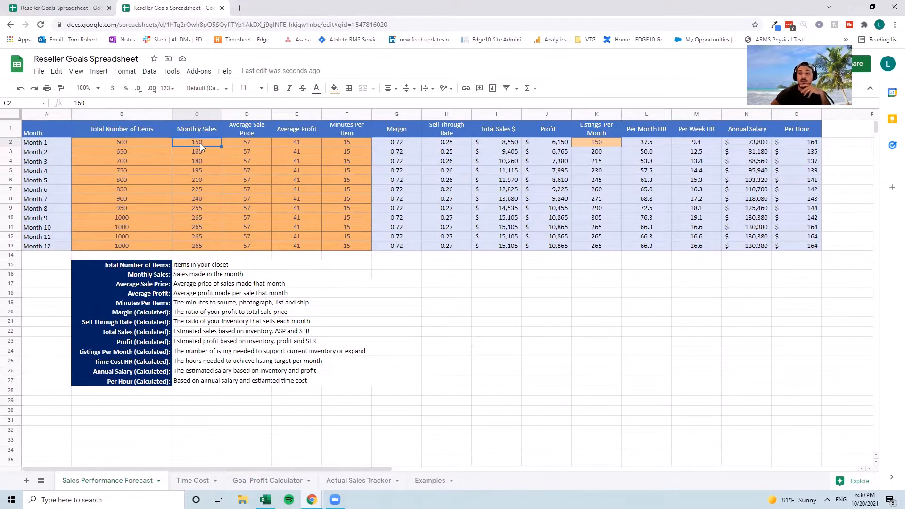
{"action": "type", "text": "14"}
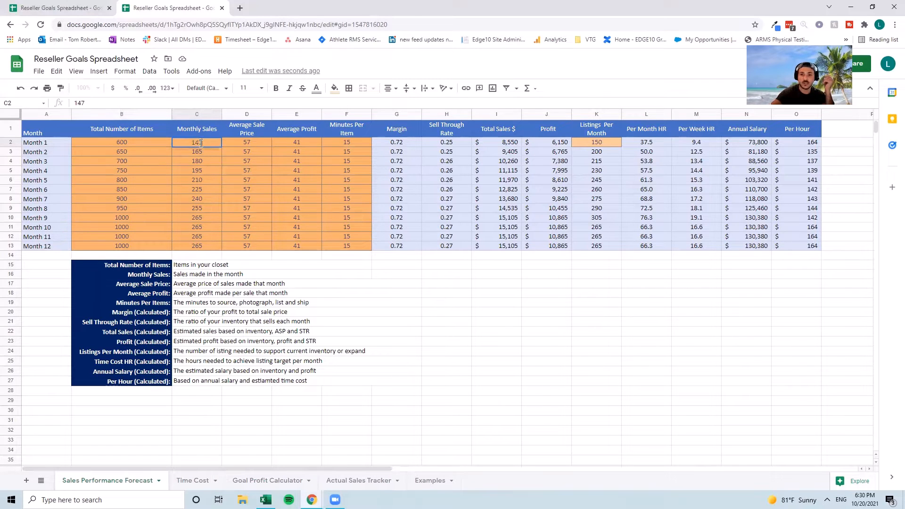
{"action": "type", "text": "7"}
{"action": "left_click", "coordinate": [122, 142]}
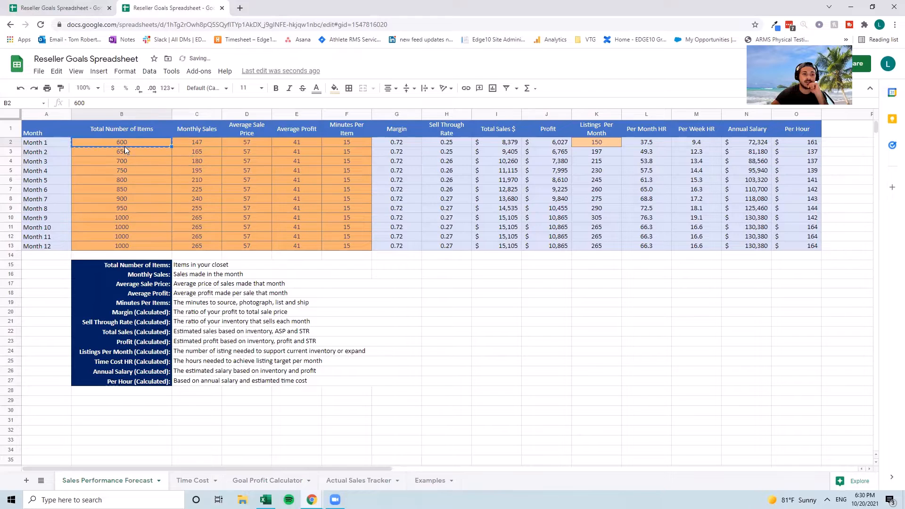
- Clear the input values for Months 2 to 12 in B3:F13, from Total Number of Items through Minutes Per Item
{"action": "left_click_drag", "start_coordinate": [130, 154], "coordinate": [351, 242]}
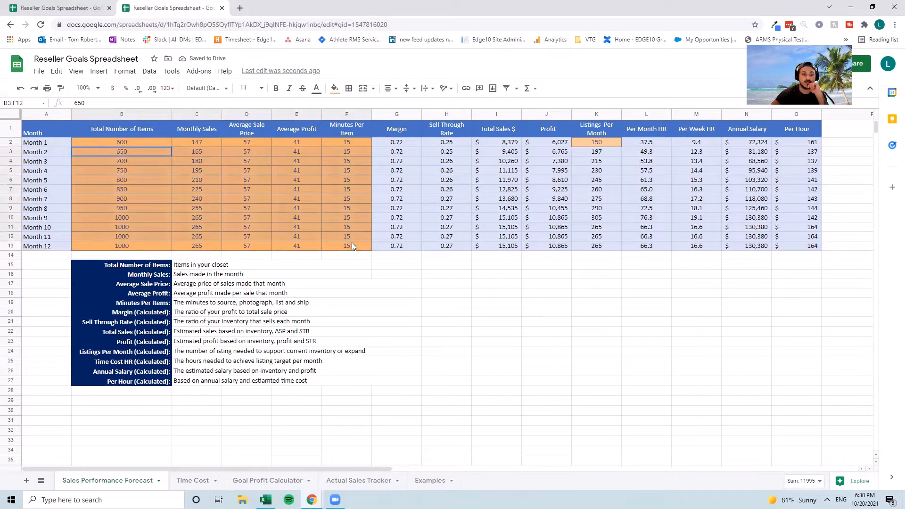
{"action": "key", "text": "Delete"}
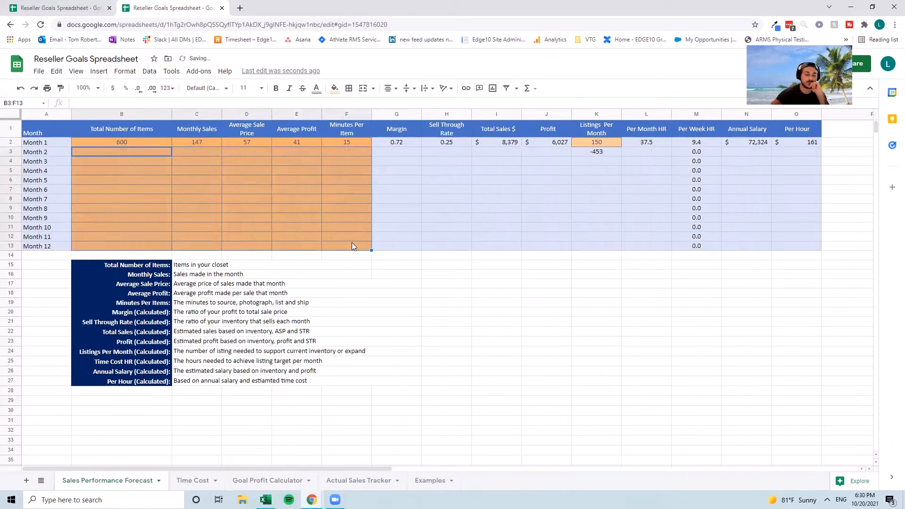
{"action": "left_click", "coordinate": [587, 332]}
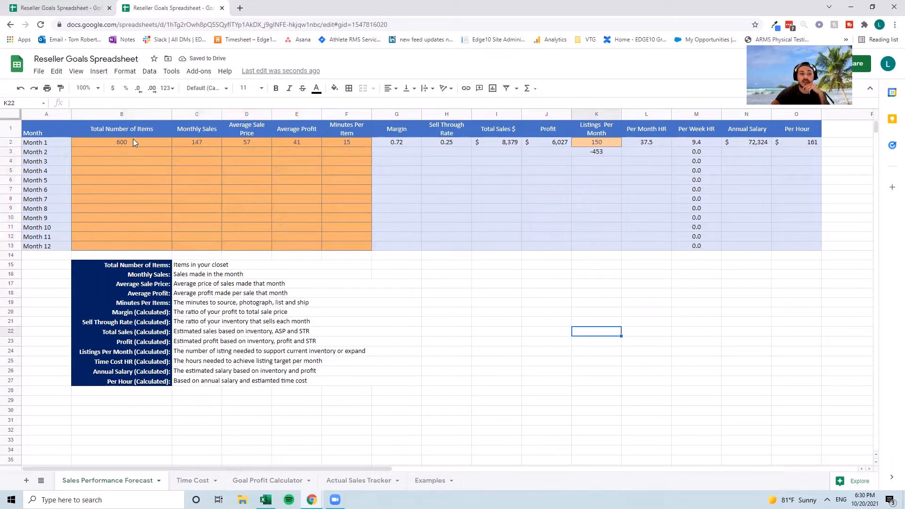
- Set the Month 1 Average Sale Price to 50 and Average Profit to 35
{"action": "left_click", "coordinate": [203, 143]}
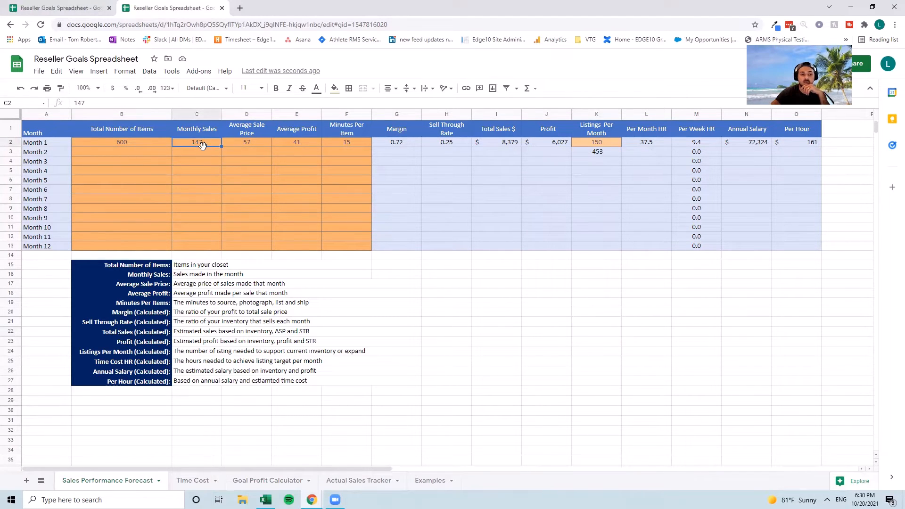
{"action": "left_click", "coordinate": [251, 145]}
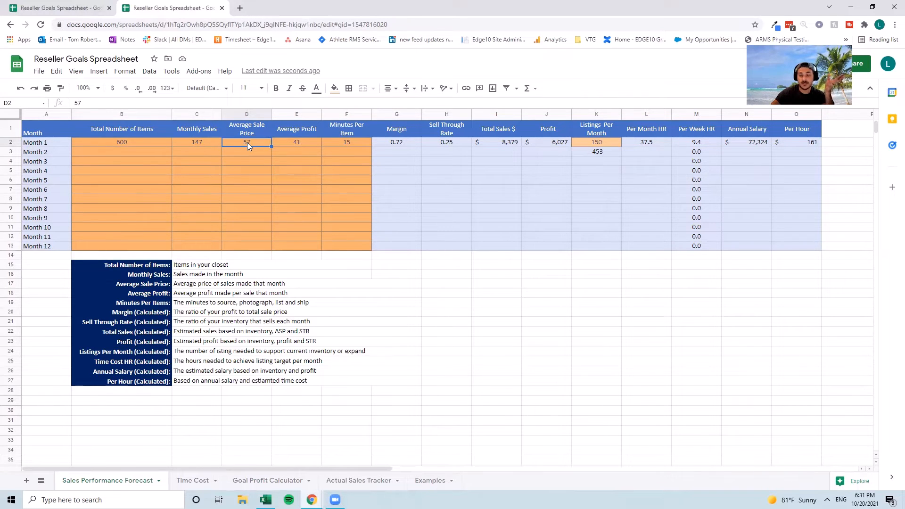
{"action": "left_click", "coordinate": [288, 143]}
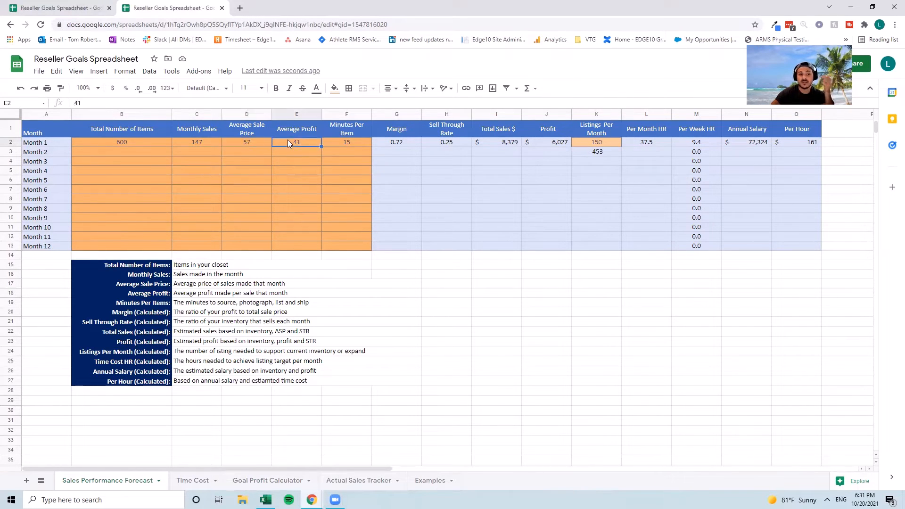
{"action": "left_click", "coordinate": [251, 141]}
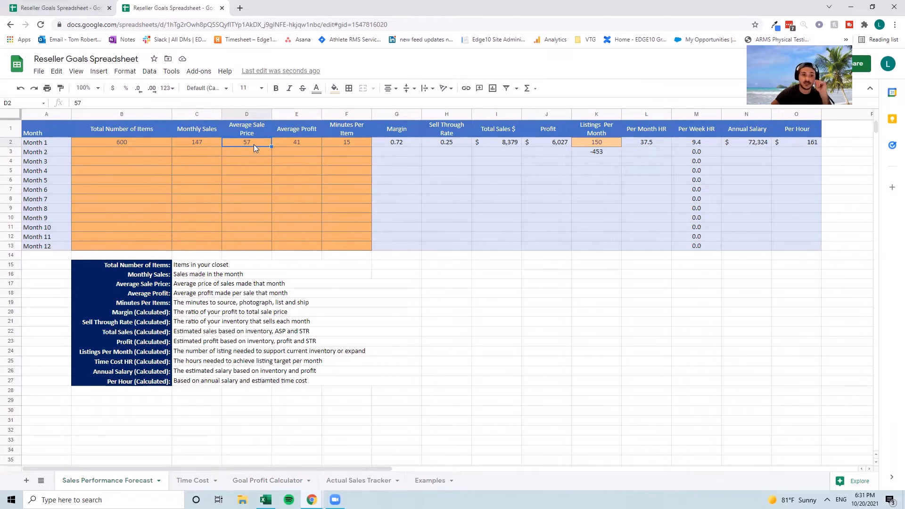
{"action": "type", "text": "50"}
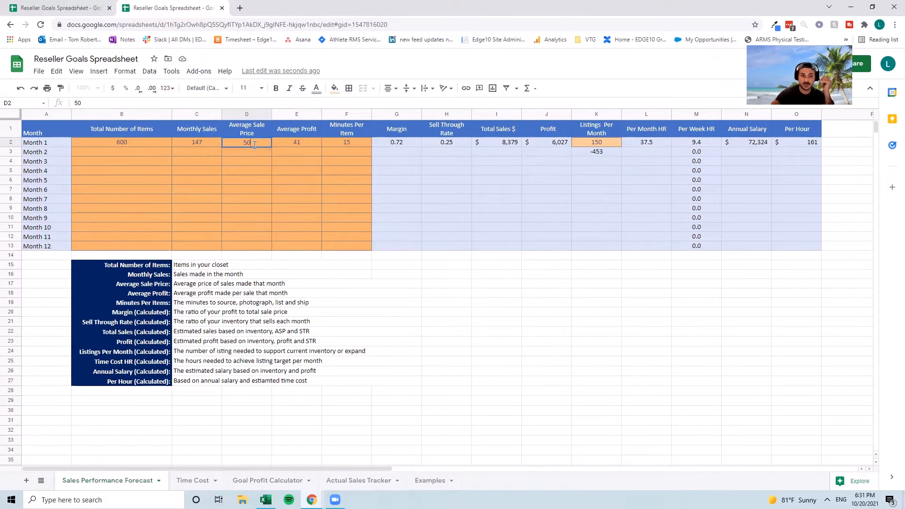
{"action": "left_click", "coordinate": [289, 140]}
{"action": "left_click", "coordinate": [236, 142]}
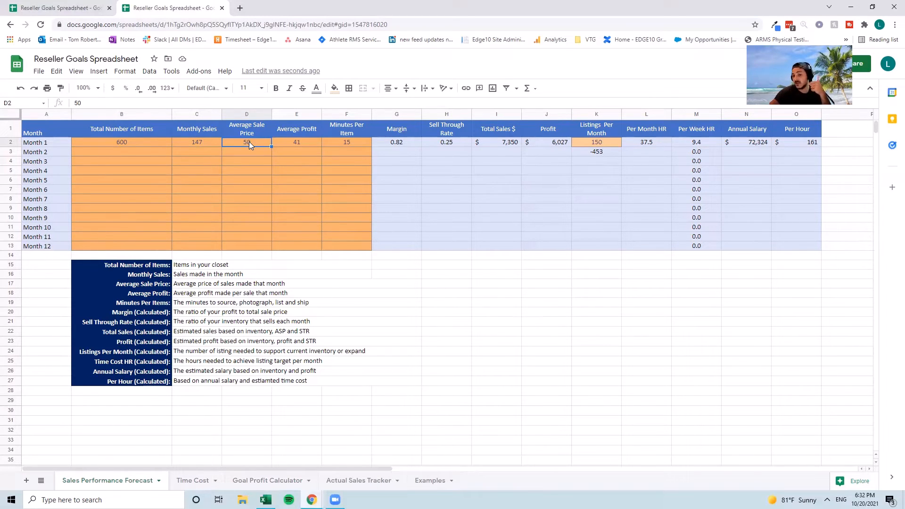
{"action": "left_click", "coordinate": [303, 144]}
{"action": "type", "text": "35"}
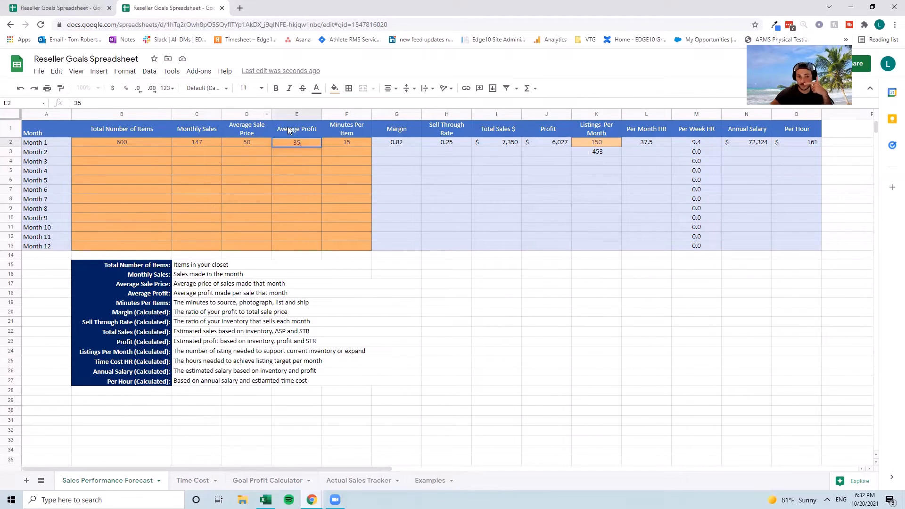
{"action": "left_click", "coordinate": [339, 142]}
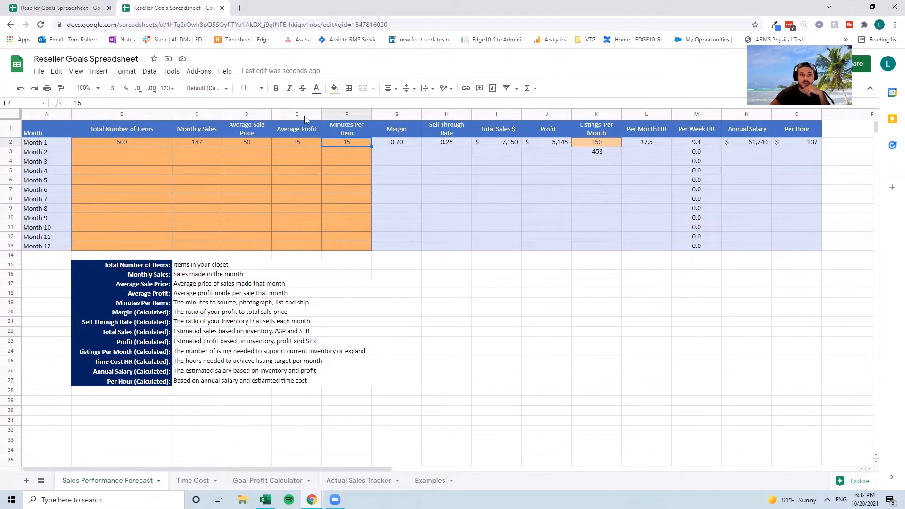
- Set the Month 1 Listings Per Month to 147 to match the month's sales
{"action": "left_click", "coordinate": [197, 142]}
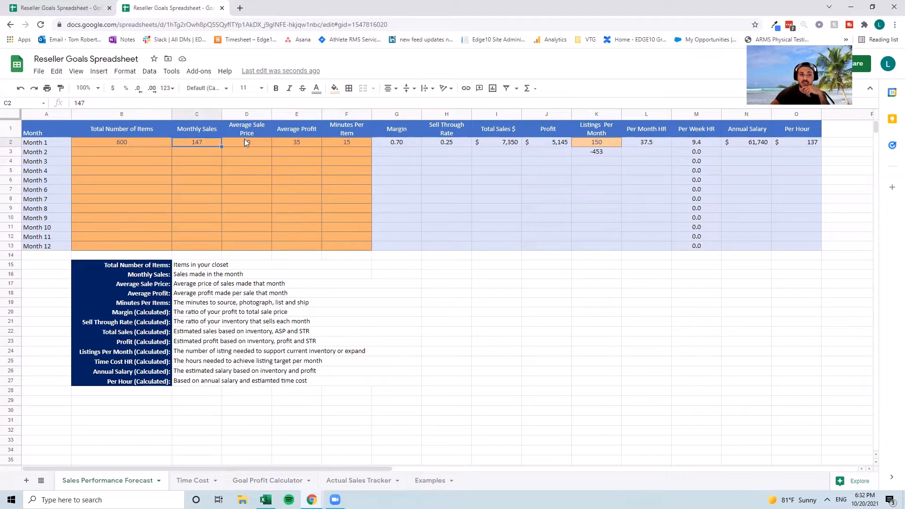
{"action": "left_click", "coordinate": [597, 143]}
{"action": "type", "text": "147"}
{"action": "left_click", "coordinate": [527, 346]}
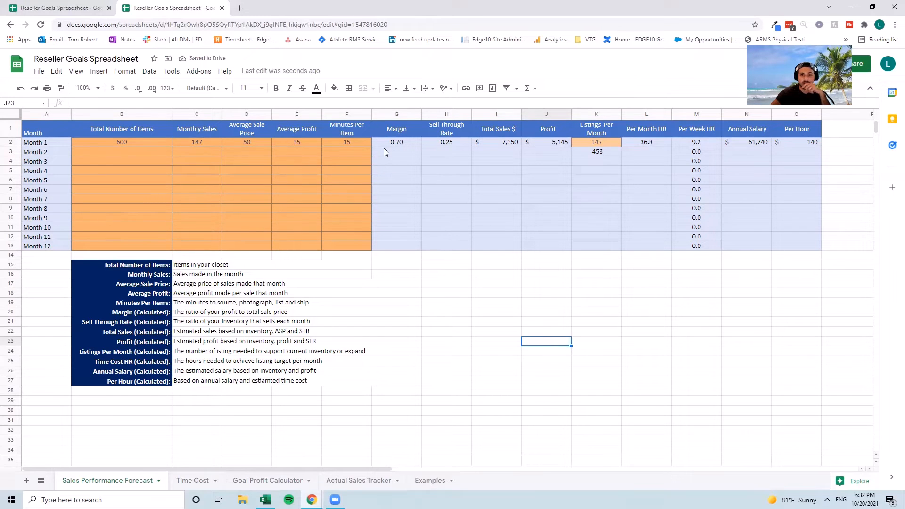
- Examine the Month 1 calculated cells for margin, sell through rate, total sales, profit, monthly hours, annual salary and hourly pay
{"action": "left_click", "coordinate": [396, 141]}
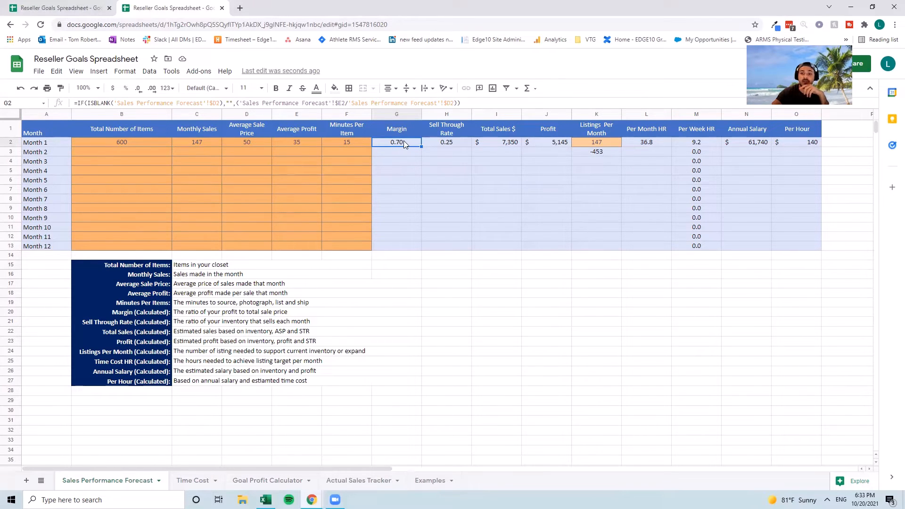
{"action": "left_click", "coordinate": [453, 143]}
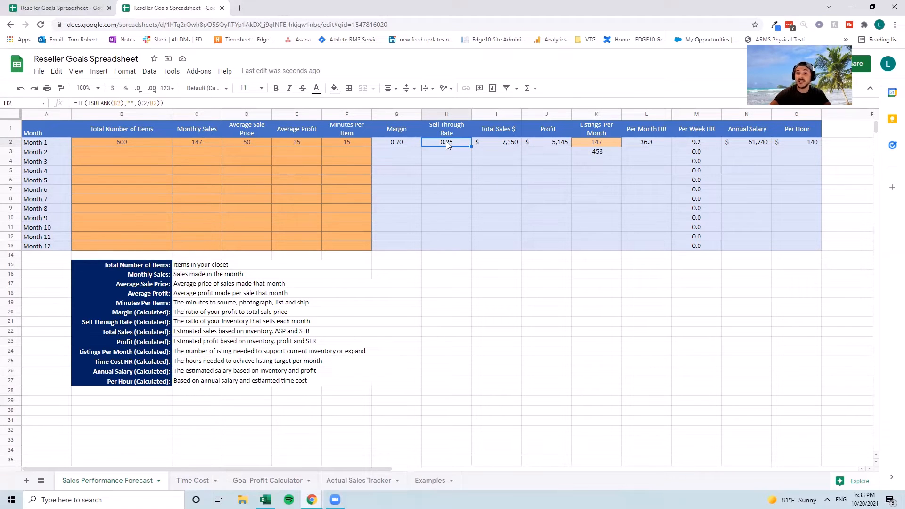
{"action": "left_click", "coordinate": [496, 141]}
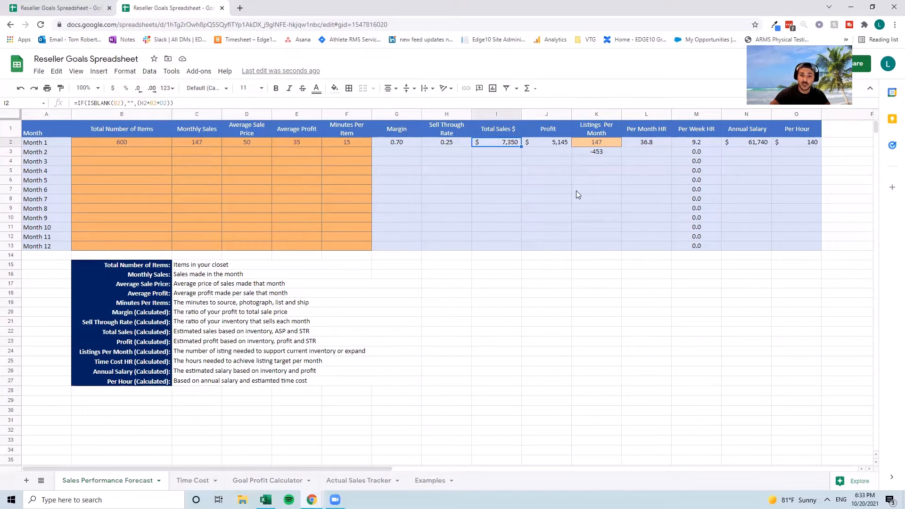
{"action": "left_click", "coordinate": [551, 146]}
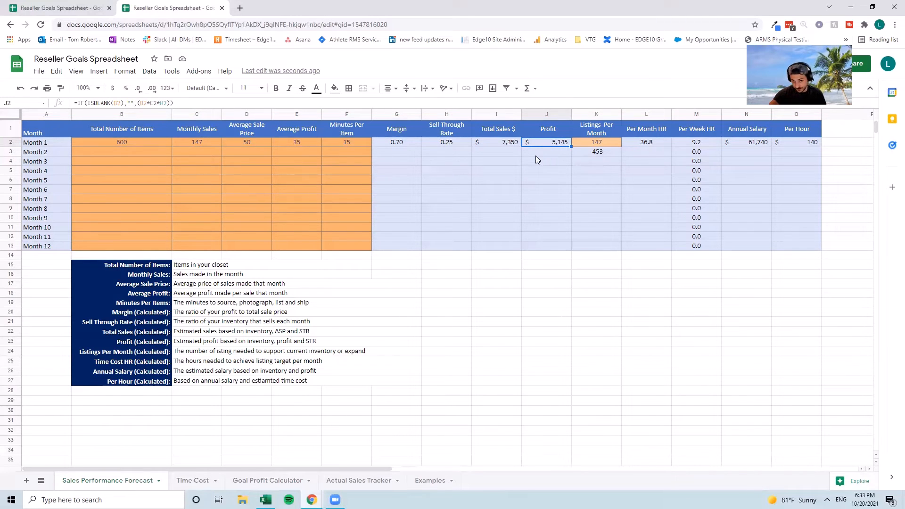
{"action": "left_click", "coordinate": [596, 134]}
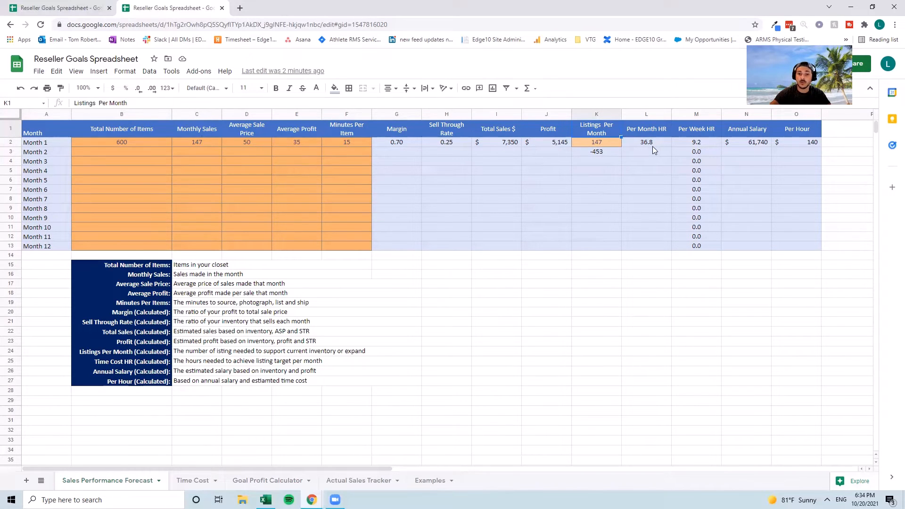
{"action": "left_click", "coordinate": [630, 144]}
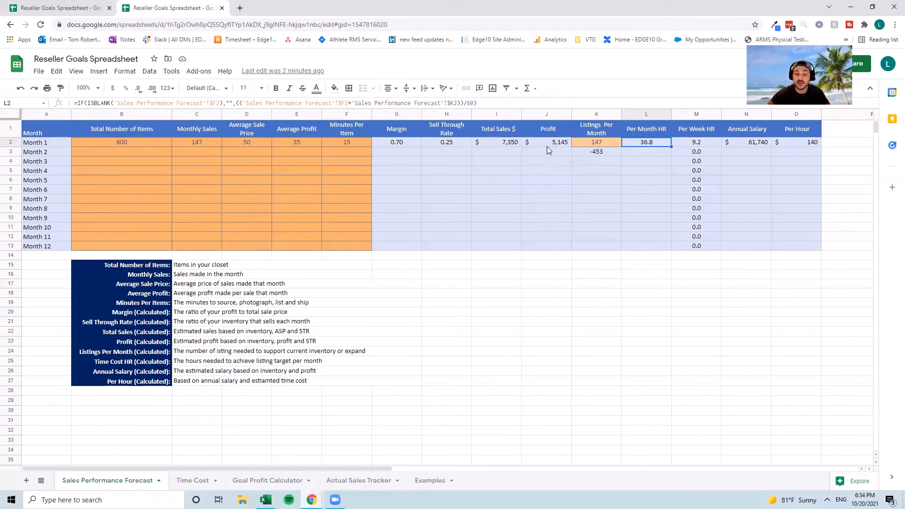
{"action": "left_click", "coordinate": [749, 143]}
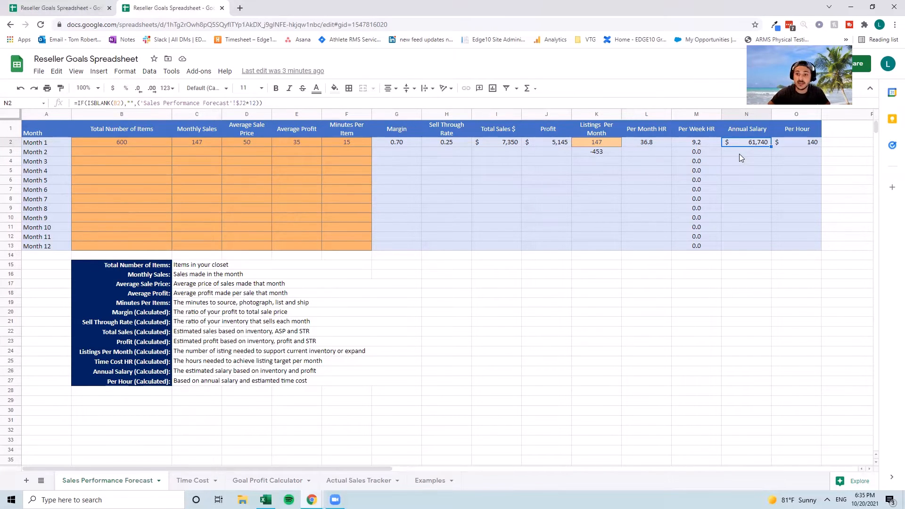
{"action": "left_click", "coordinate": [801, 140]}
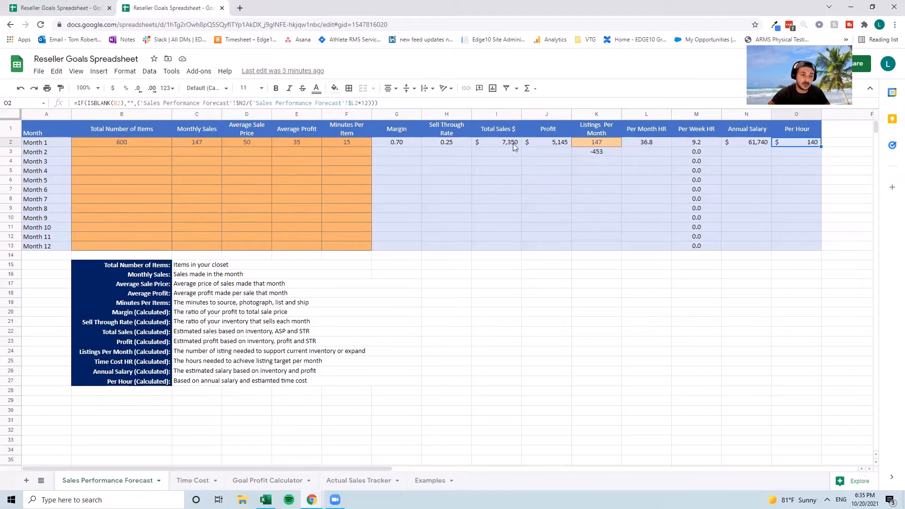
- Set the Month 2 Total Number of Items to 650 and continue the series in increments of 50 through Month 12
{"action": "left_click", "coordinate": [132, 155]}
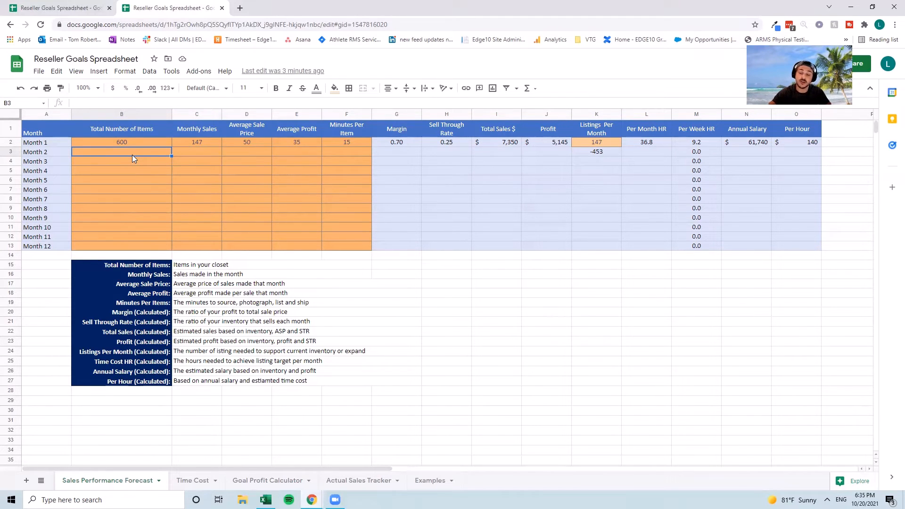
{"action": "type", "text": "650"}
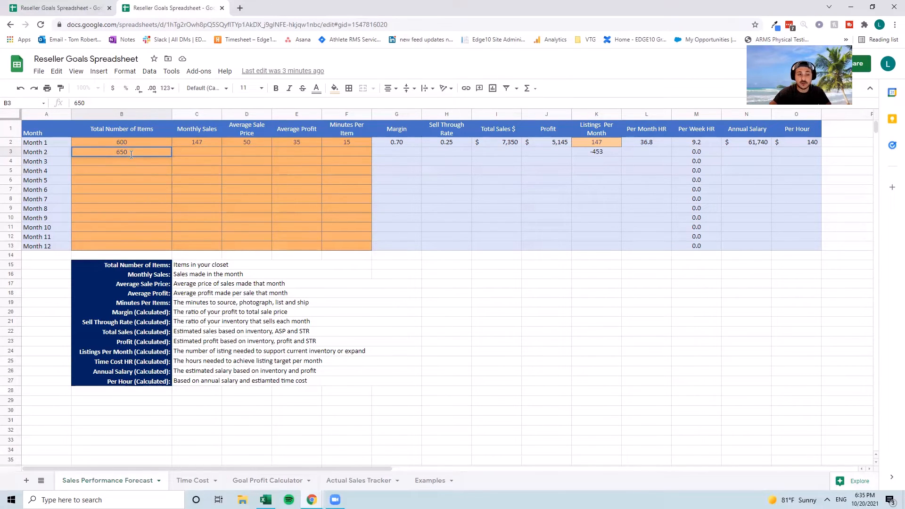
{"action": "left_click_drag", "start_coordinate": [153, 142], "coordinate": [170, 248]}
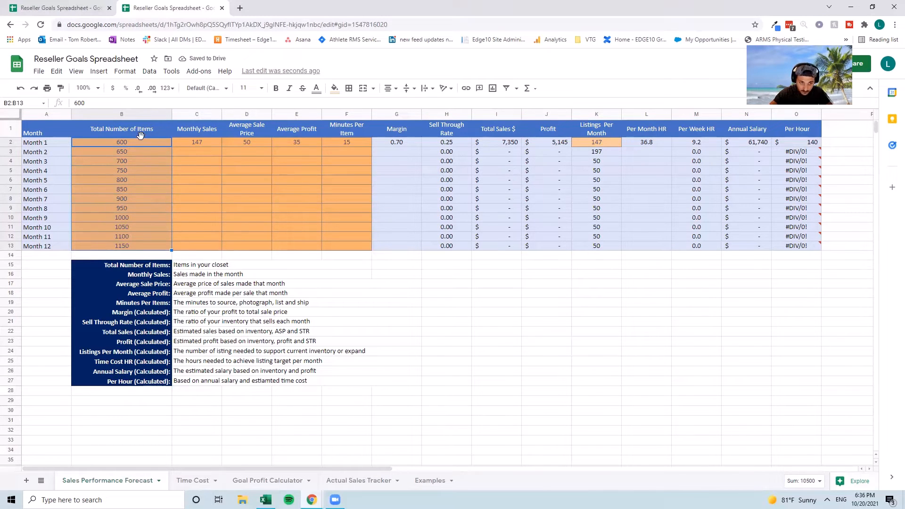
- Set the Total Number of Items for Months 10 to 12 to 1000, matching Month 9
{"action": "left_click", "coordinate": [127, 226]}
{"action": "left_click", "coordinate": [142, 219]}
{"action": "left_click_drag", "start_coordinate": [170, 221], "coordinate": [170, 250]}
{"action": "left_click", "coordinate": [191, 191]}
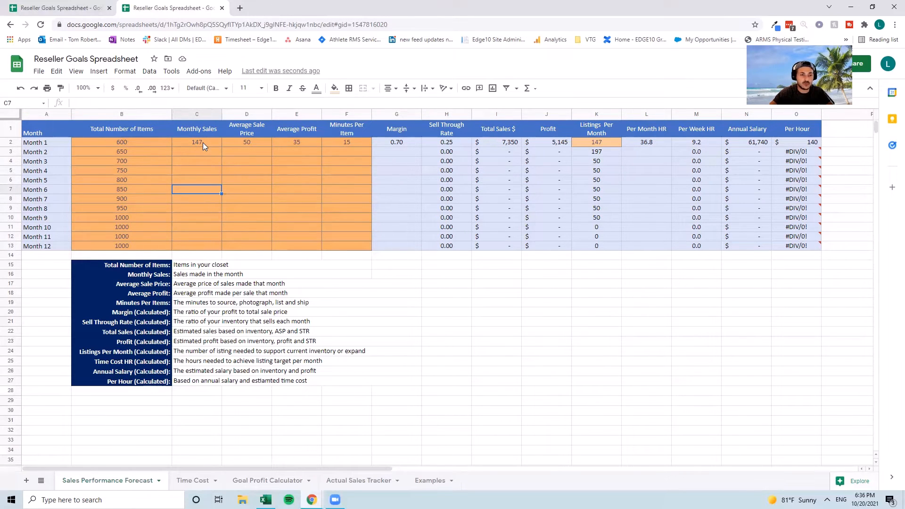
- Set both the Monthly Sales and the Listings Per Month for Month 1 to 150
{"action": "left_click", "coordinate": [202, 142]}
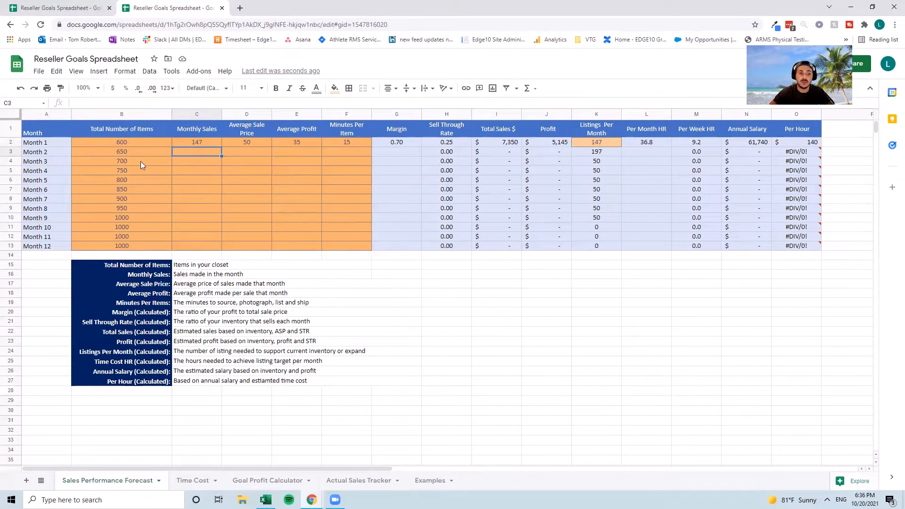
{"action": "left_click", "coordinate": [200, 142]}
{"action": "type", "text": "150"}
{"action": "left_click", "coordinate": [605, 140]}
{"action": "type", "text": "150"}
- Set Monthly Sales to 165 for Month 2 and 180 for Month 3, and extend the 15-per-month series through Month 12
{"action": "left_click", "coordinate": [202, 153]}
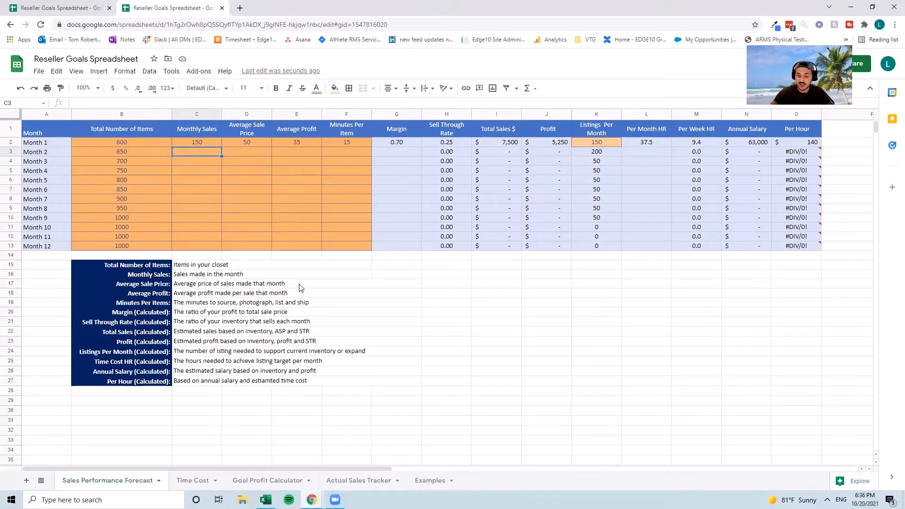
{"action": "type", "text": "165"}
{"action": "key", "text": "Return"}
{"action": "type", "text": "180"}
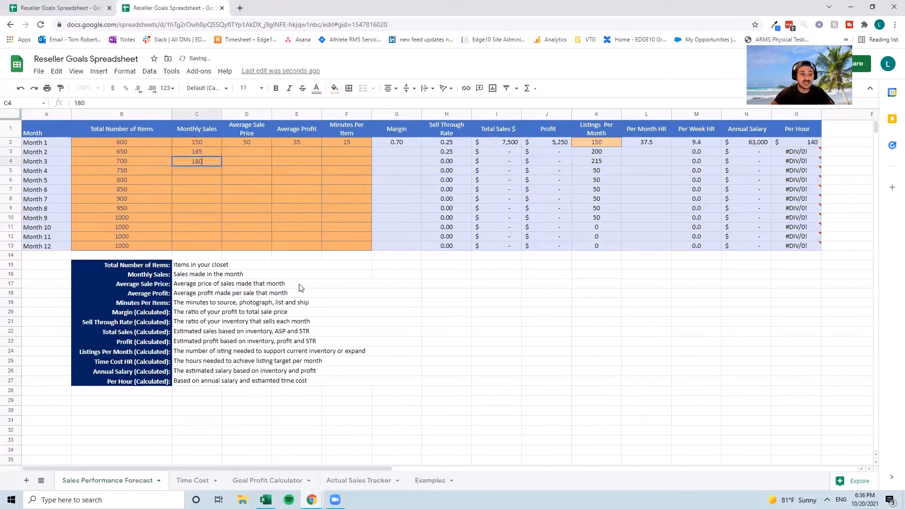
{"action": "key", "text": "Return"}
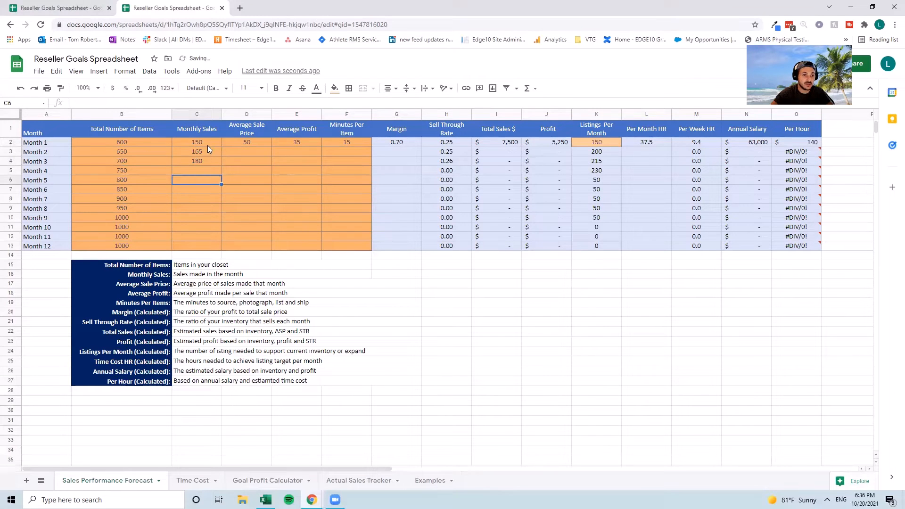
{"action": "left_click_drag", "start_coordinate": [207, 143], "coordinate": [220, 249]}
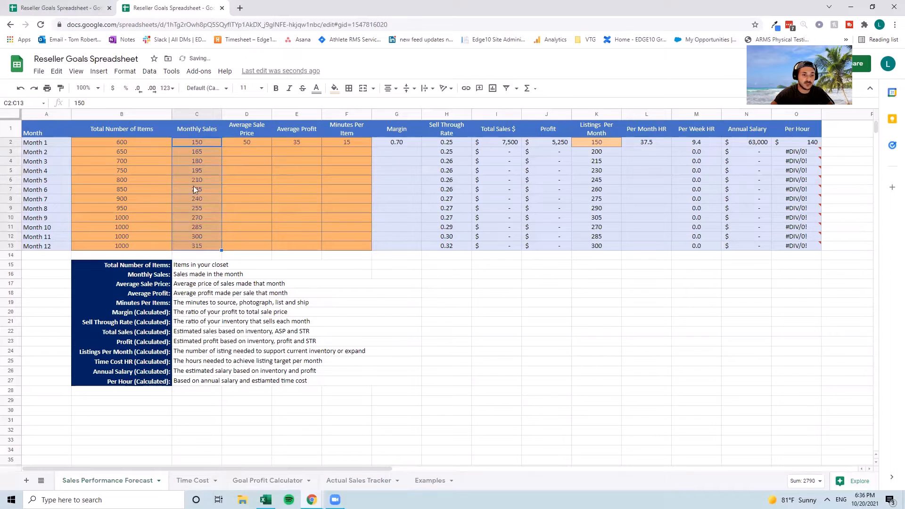
- Set the Monthly Sales for Months 10 to 12 to 270, matching Month 9
{"action": "left_click", "coordinate": [210, 218]}
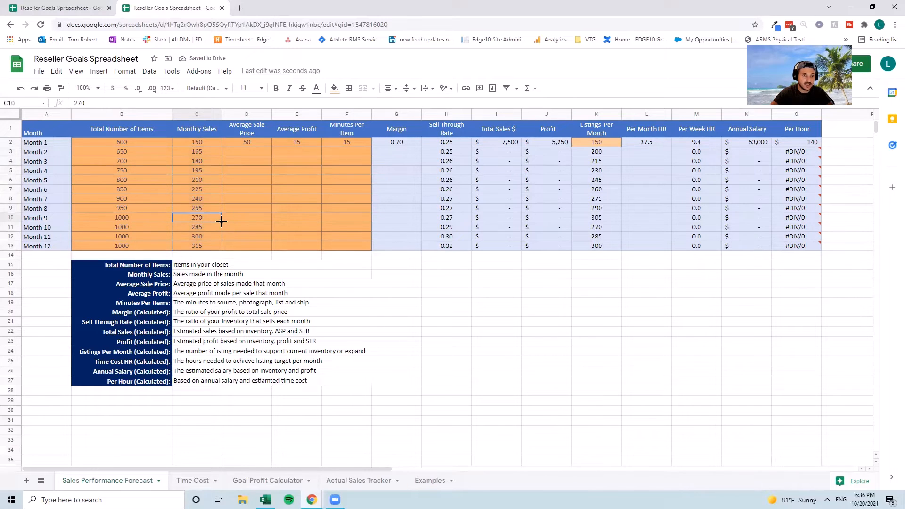
{"action": "left_click_drag", "start_coordinate": [222, 231], "coordinate": [216, 243]}
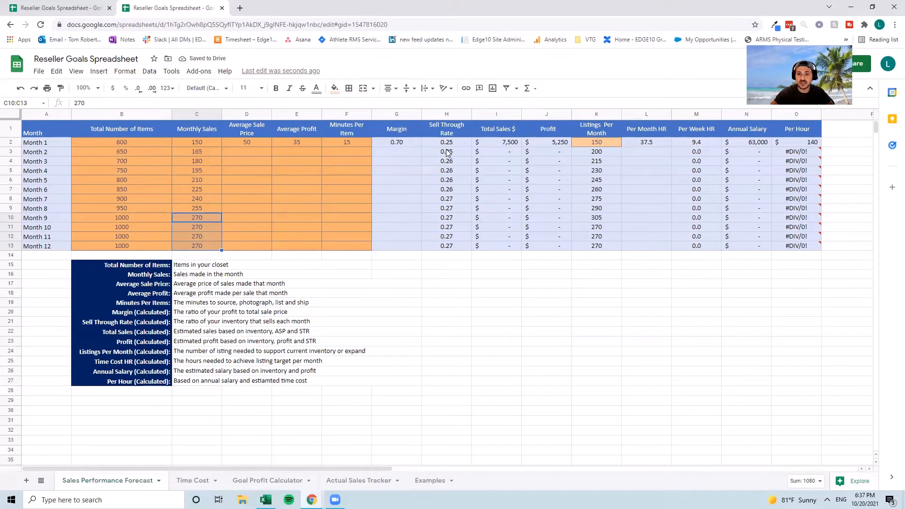
- Set Monthly Sales to 160 for Month 2 and 170 for Month 3, continue the series through Month 9, and hold Months 10 to 12 at 230
{"action": "left_click", "coordinate": [203, 150]}
{"action": "type", "text": "160"}
{"action": "key", "text": "Return"}
{"action": "type", "text": "170"}
{"action": "left_click_drag", "start_coordinate": [211, 142], "coordinate": [211, 159]}
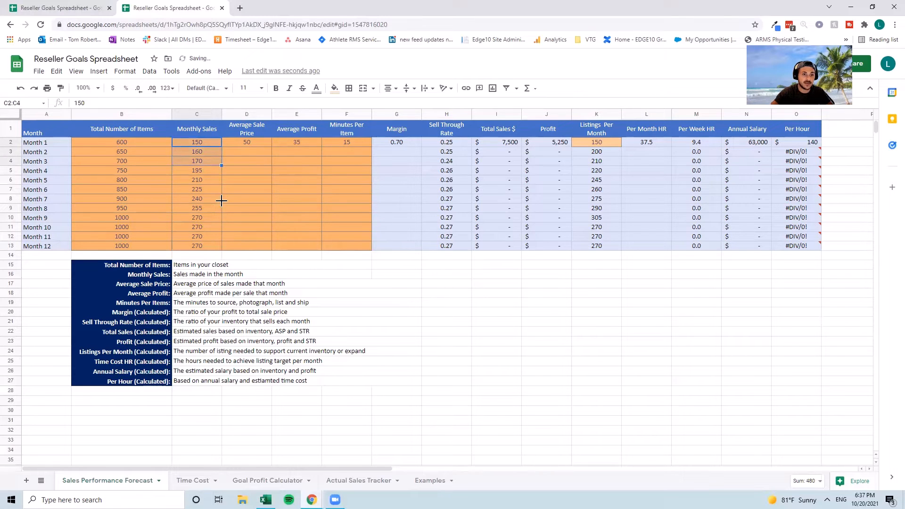
{"action": "left_click_drag", "start_coordinate": [219, 249], "coordinate": [239, 243]}
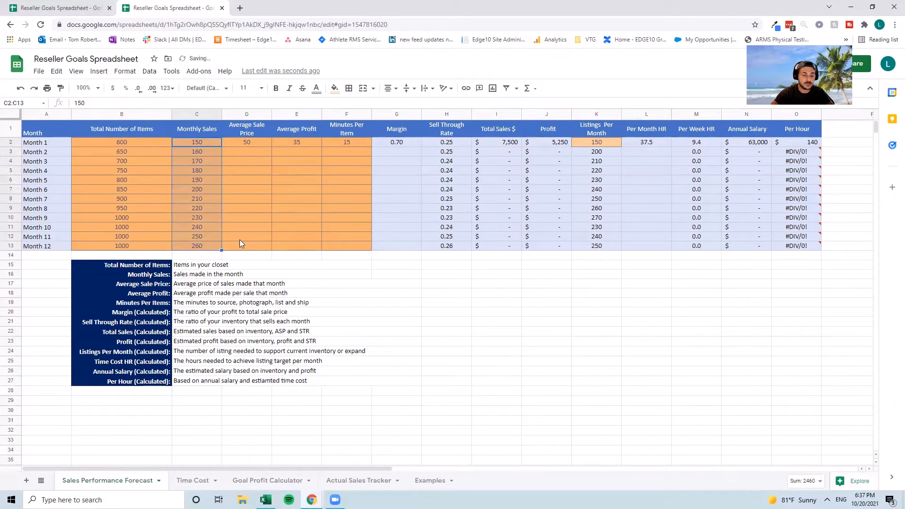
{"action": "left_click", "coordinate": [206, 217]}
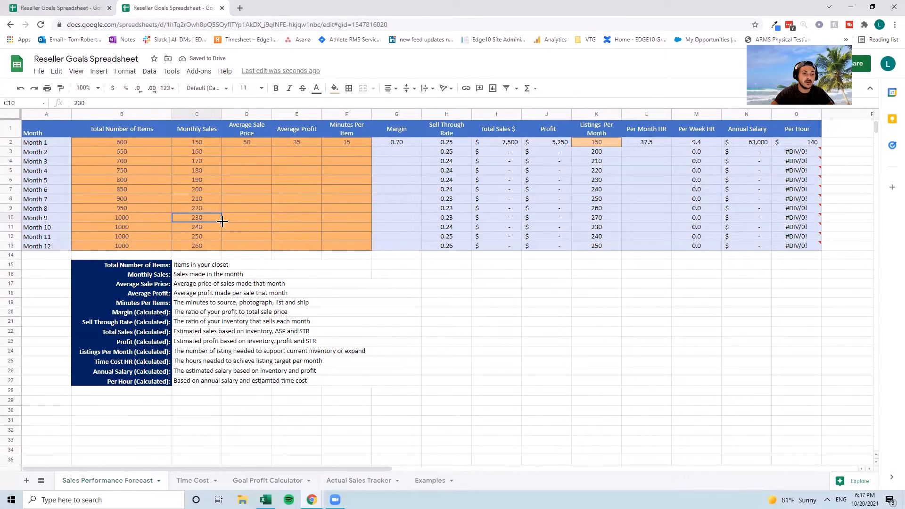
{"action": "left_click_drag", "start_coordinate": [221, 222], "coordinate": [222, 250]}
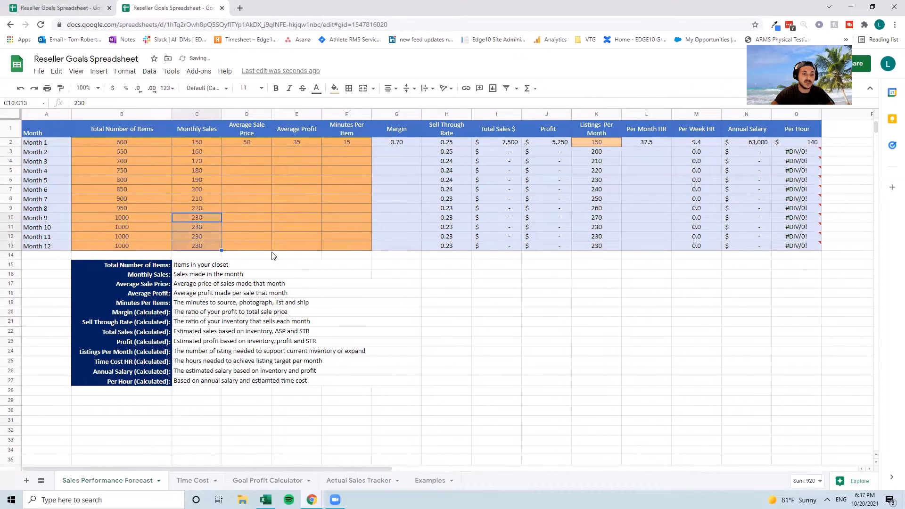
- Copy Month 1's Average Sale Price of 50, Average Profit of 35 and Minutes Per Item of 15 down through Month 12
{"action": "left_click", "coordinate": [257, 139]}
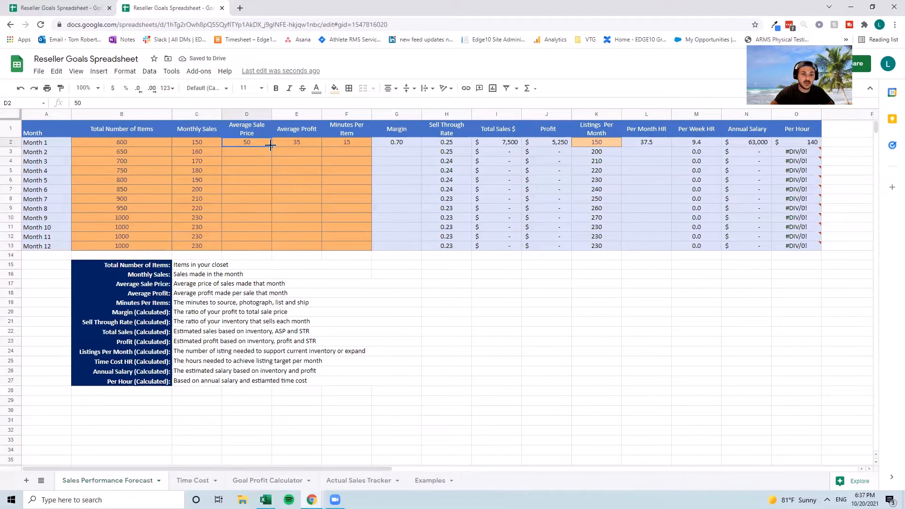
{"action": "left_click_drag", "start_coordinate": [270, 145], "coordinate": [270, 249]}
{"action": "left_click", "coordinate": [298, 143]}
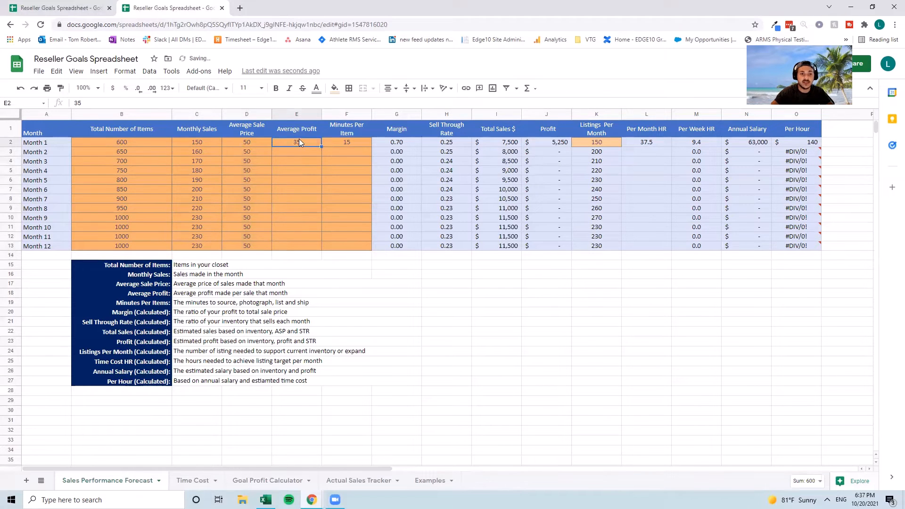
{"action": "left_click_drag", "start_coordinate": [323, 230], "coordinate": [321, 248]}
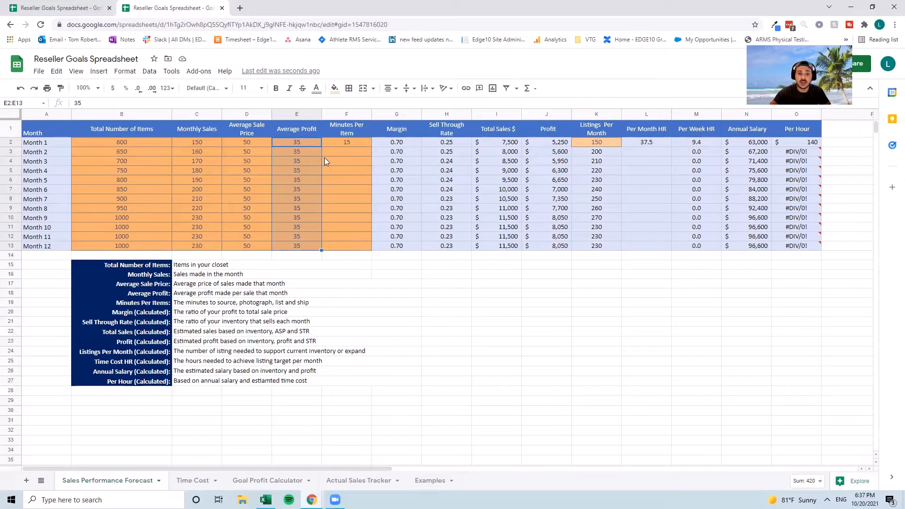
{"action": "left_click", "coordinate": [347, 144]}
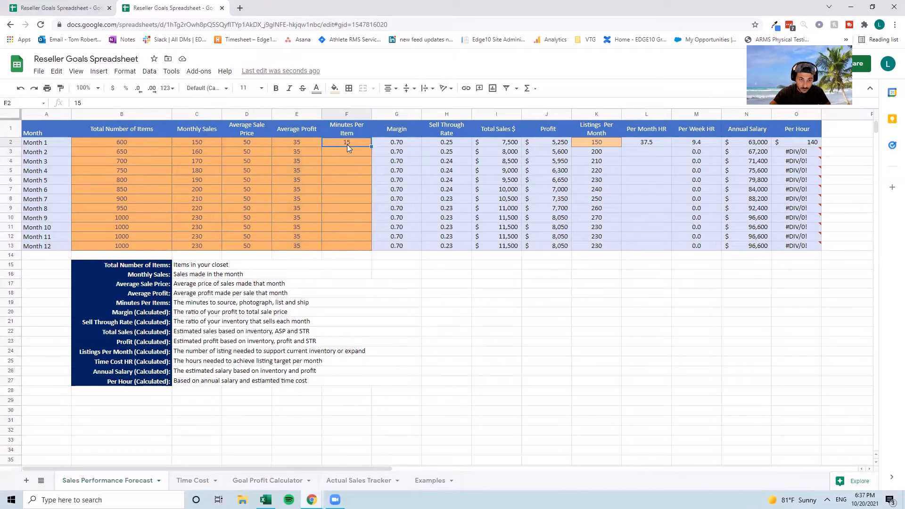
{"action": "left_click_drag", "start_coordinate": [369, 146], "coordinate": [369, 250]}
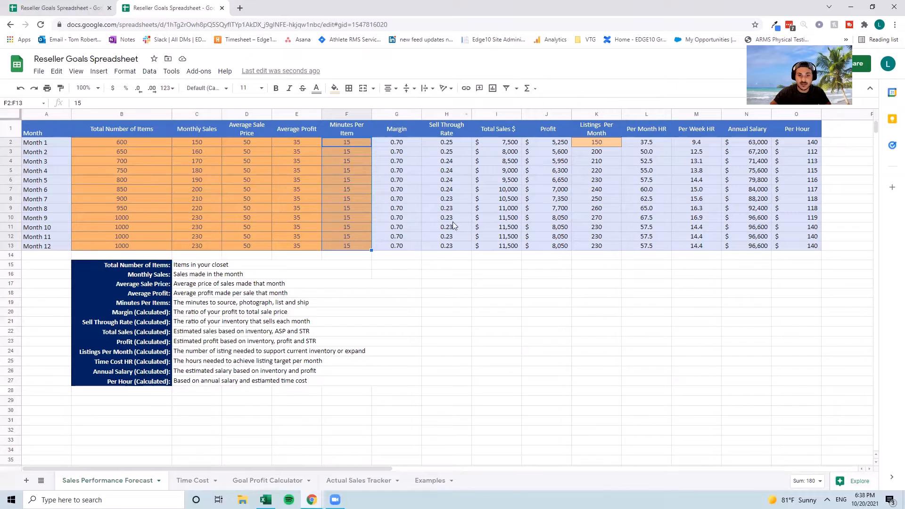
- Review Month 7's item count, monthly sales, monthly and weekly hours, and annual salary
{"action": "left_click", "coordinate": [121, 199]}
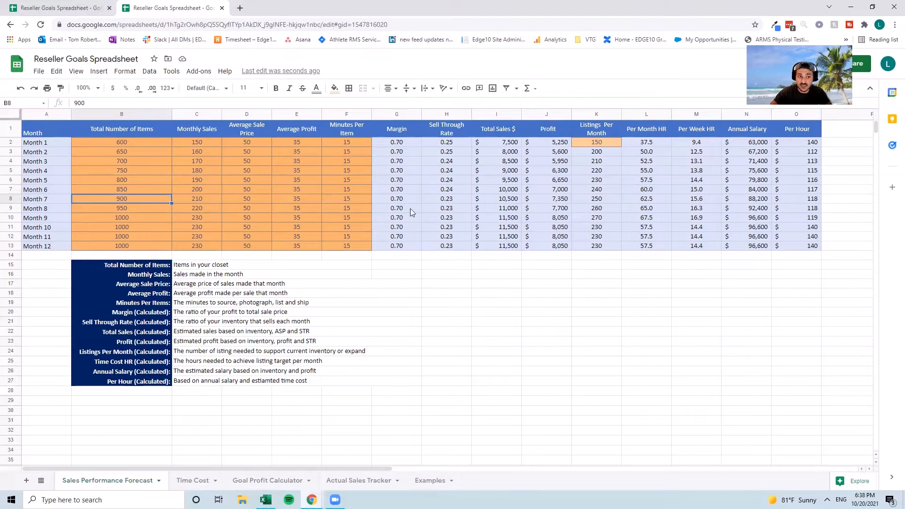
{"action": "left_click", "coordinate": [205, 199]}
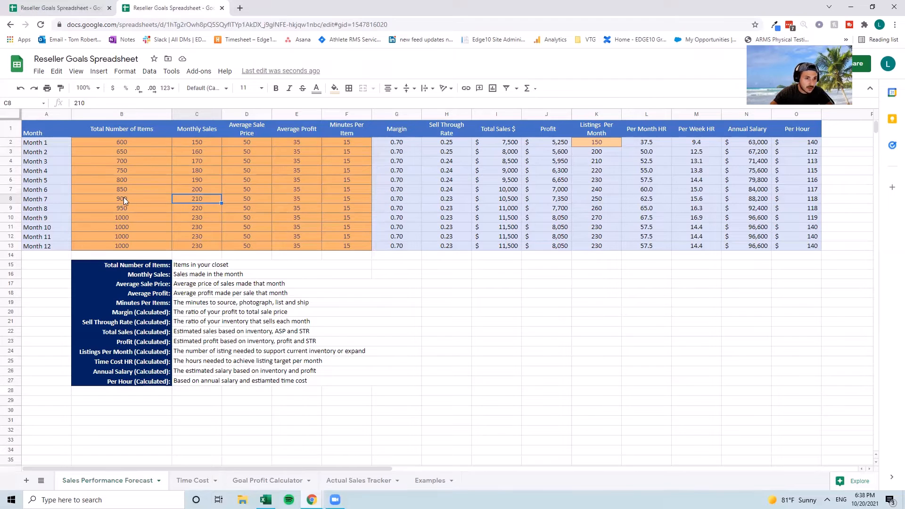
{"action": "left_click", "coordinate": [644, 202]}
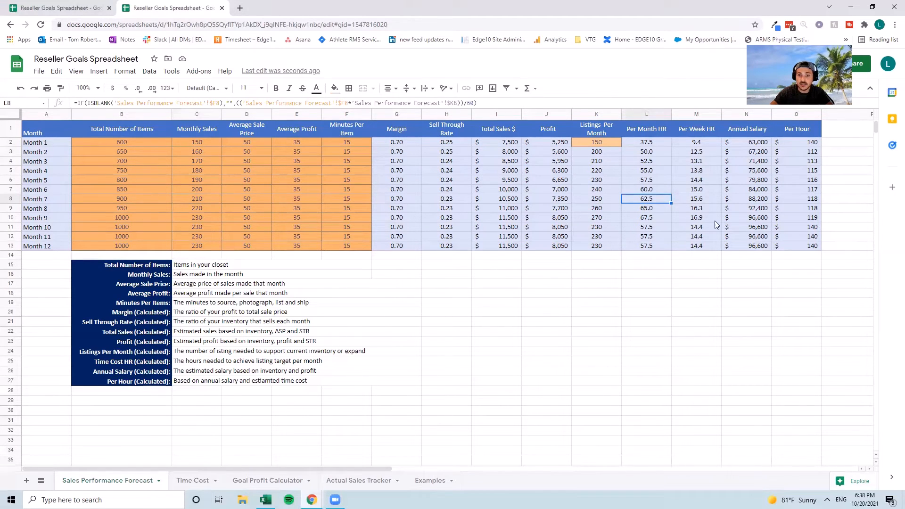
{"action": "left_click", "coordinate": [699, 200]}
{"action": "left_click", "coordinate": [740, 200]}
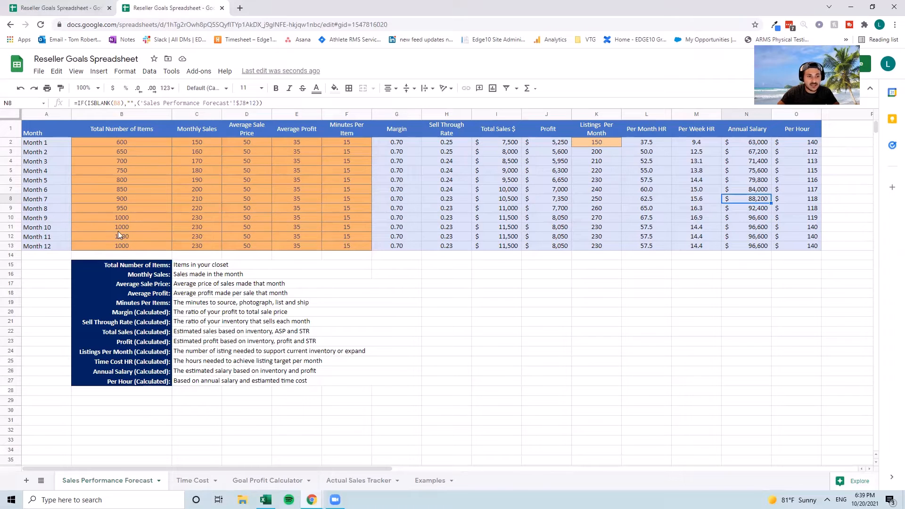
- Examine the Month 10 inputs and its calculated sales, profit, listings, hours, annual salary and hourly rate, comparing the hourly rate with Month 1
{"action": "left_click", "coordinate": [132, 218]}
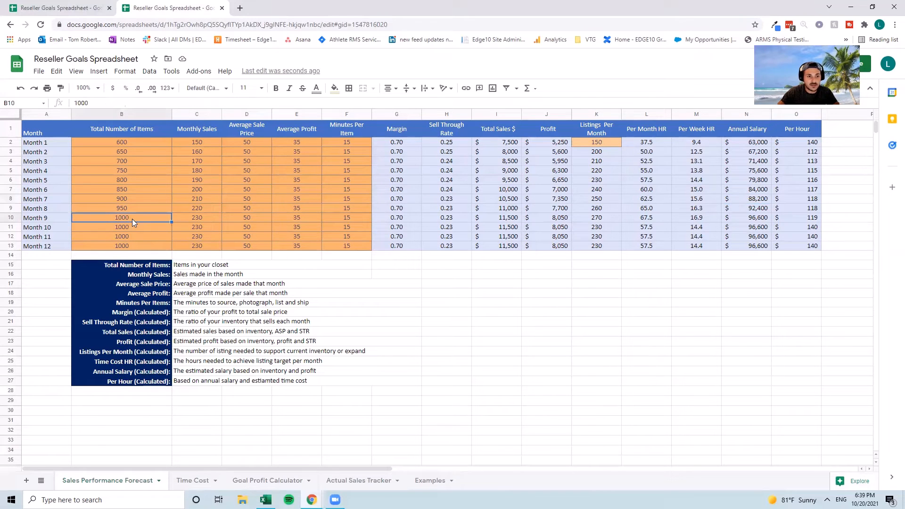
{"action": "left_click", "coordinate": [10, 226]}
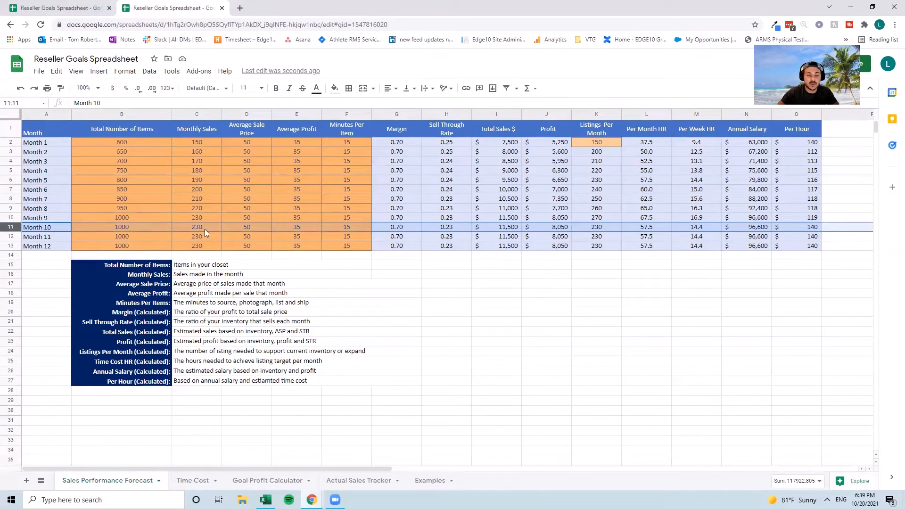
{"action": "left_click", "coordinate": [248, 227]}
{"action": "left_click", "coordinate": [297, 228]}
{"action": "left_click", "coordinate": [350, 227]}
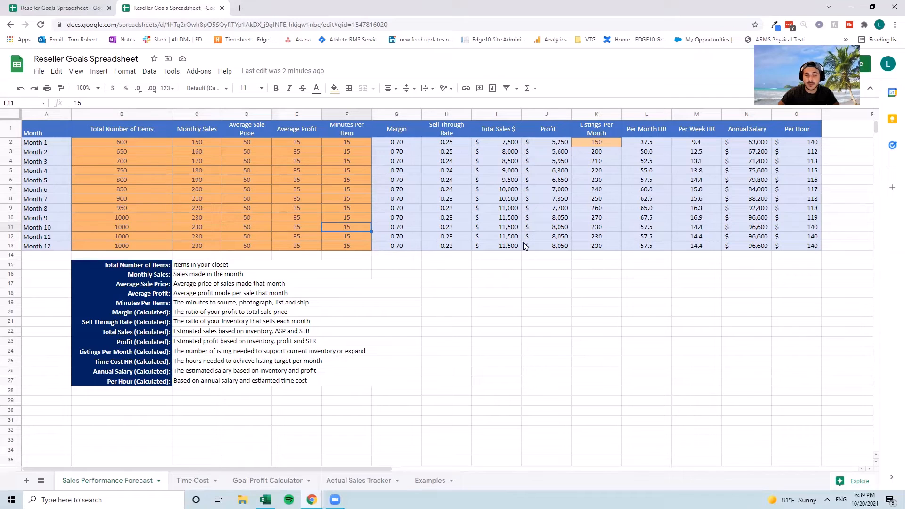
{"action": "left_click", "coordinate": [511, 231]}
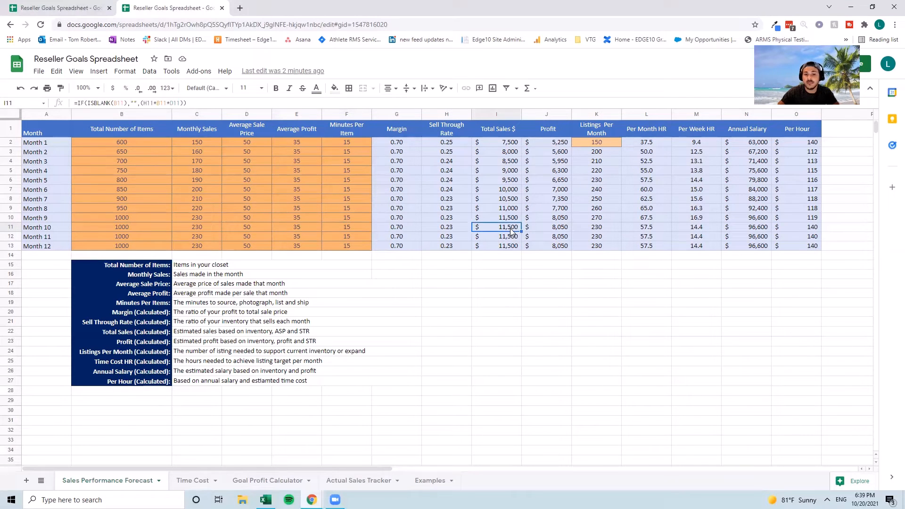
{"action": "left_click", "coordinate": [542, 225]}
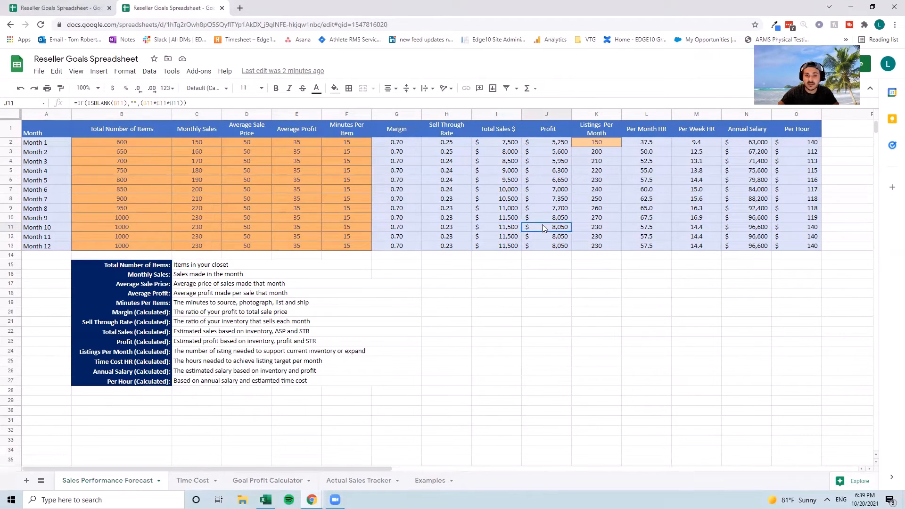
{"action": "left_click", "coordinate": [604, 226]}
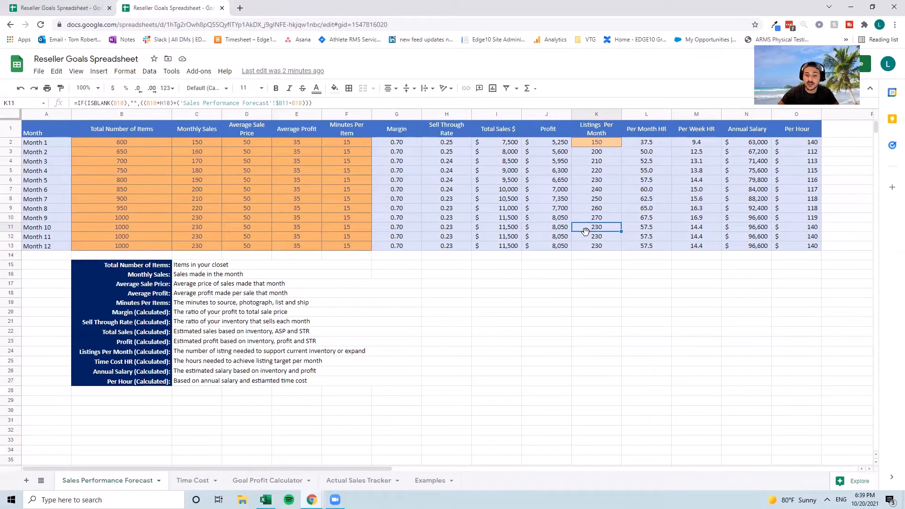
{"action": "left_click", "coordinate": [640, 228]}
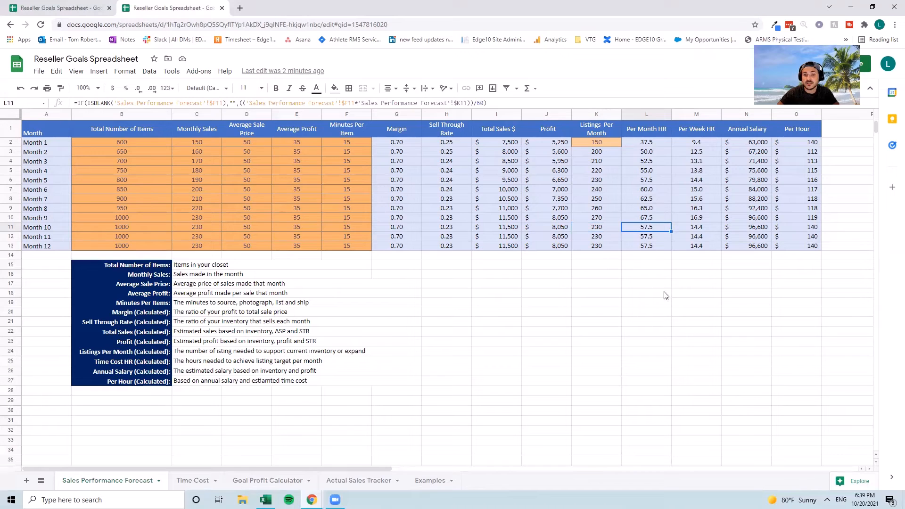
{"action": "left_click", "coordinate": [675, 227]}
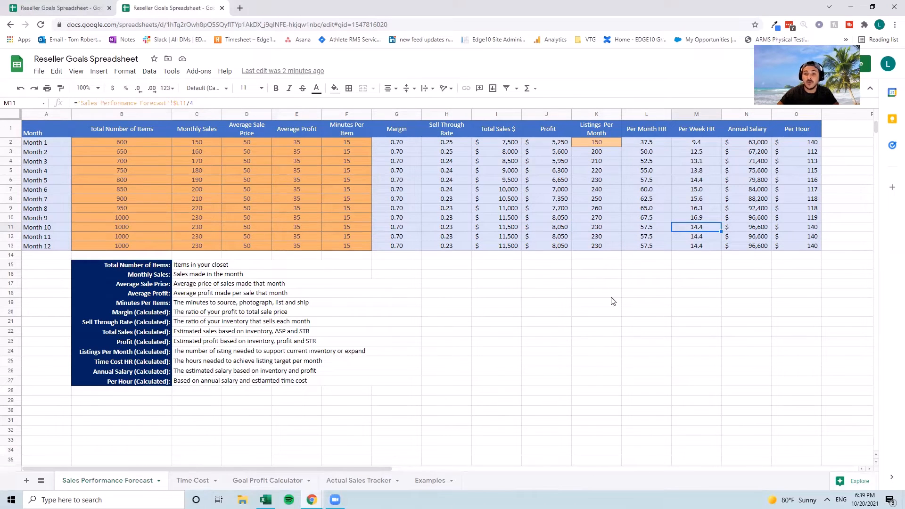
{"action": "left_click", "coordinate": [754, 228]}
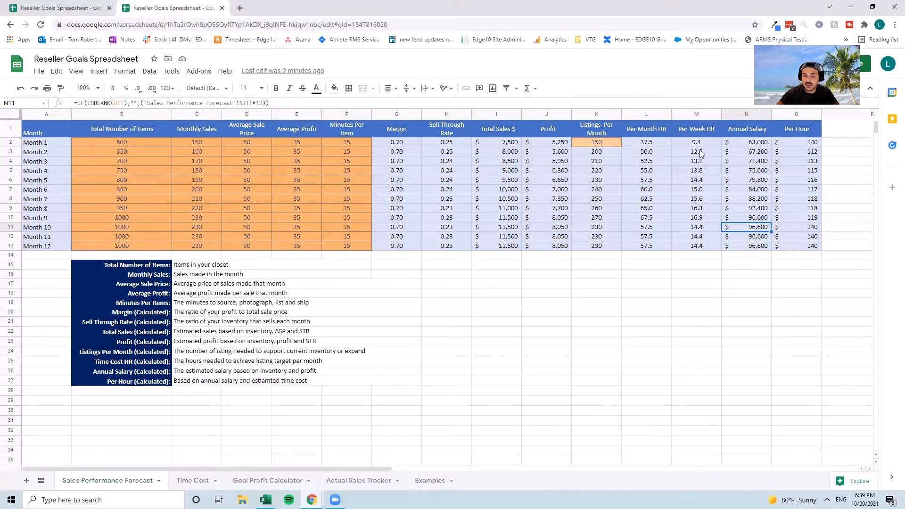
{"action": "left_click", "coordinate": [812, 142]}
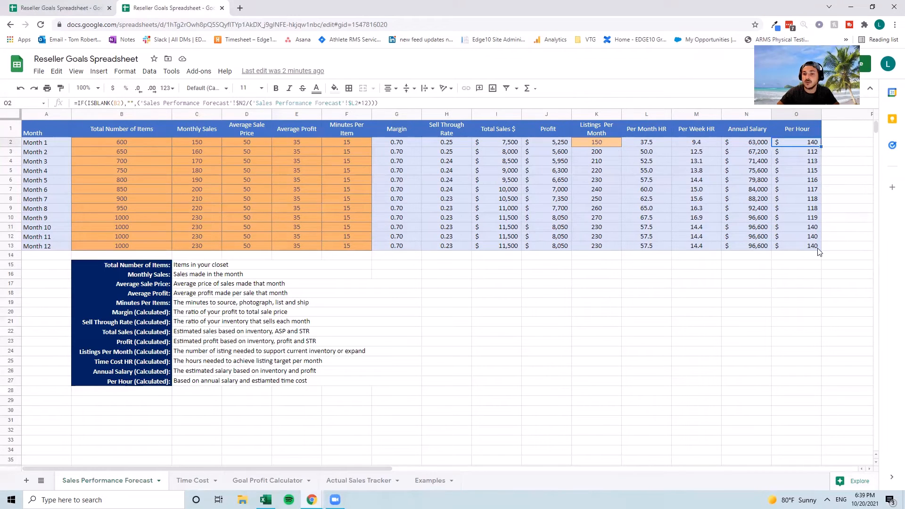
{"action": "left_click", "coordinate": [809, 228]}
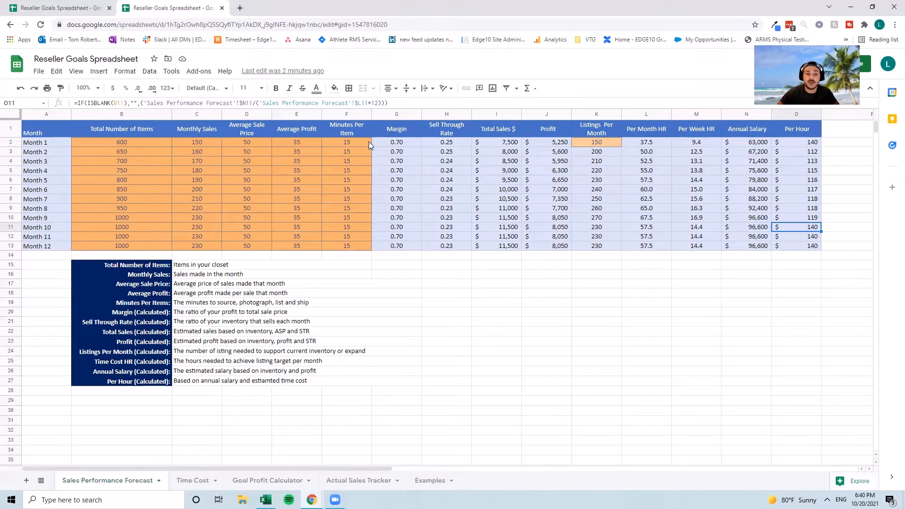
- Set the Minutes Per Item to 14 for Months 4 to 6
{"action": "left_click", "coordinate": [361, 171]}
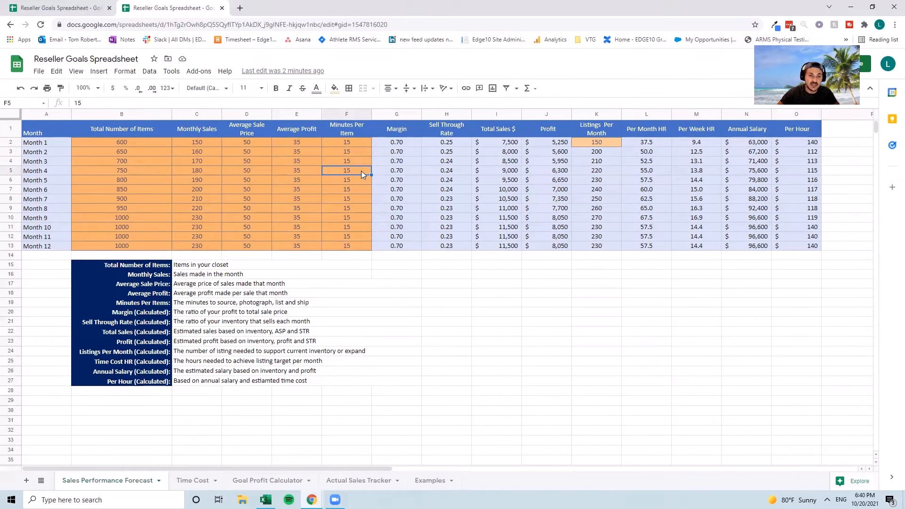
{"action": "type", "text": "14"}
{"action": "key", "text": "Return"}
{"action": "left_click", "coordinate": [367, 174]}
{"action": "left_click_drag", "start_coordinate": [372, 192], "coordinate": [372, 193]}
- Set the Minutes Per Item to 13 for Months 7 to 10 and to 12 for Months 11 and 12
{"action": "left_click", "coordinate": [358, 202]}
{"action": "type", "text": "13"}
{"action": "key", "text": "Return"}
{"action": "left_click", "coordinate": [366, 200]}
{"action": "left_click_drag", "start_coordinate": [371, 202], "coordinate": [370, 231]}
{"action": "left_click", "coordinate": [350, 236]}
{"action": "type", "text": "12"}
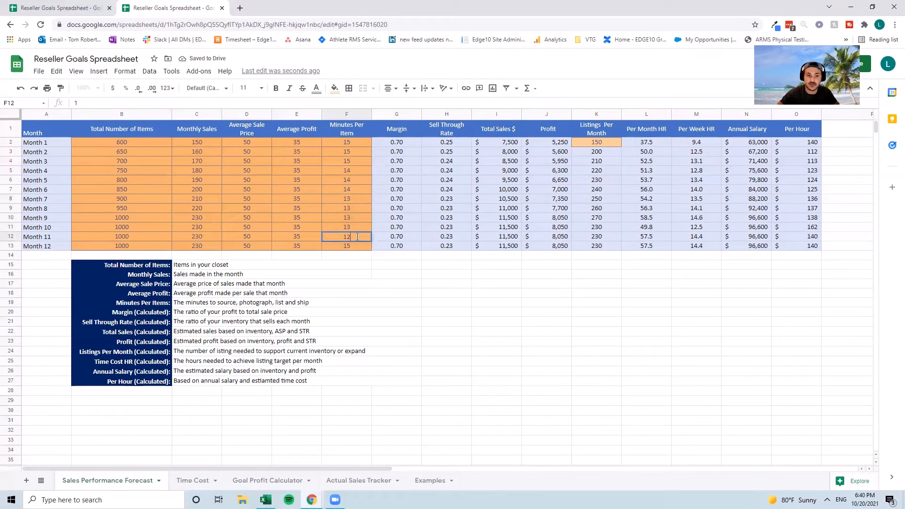
{"action": "left_click", "coordinate": [363, 247]}
{"action": "left_click", "coordinate": [367, 237]}
{"action": "left_click_drag", "start_coordinate": [371, 241], "coordinate": [372, 252]}
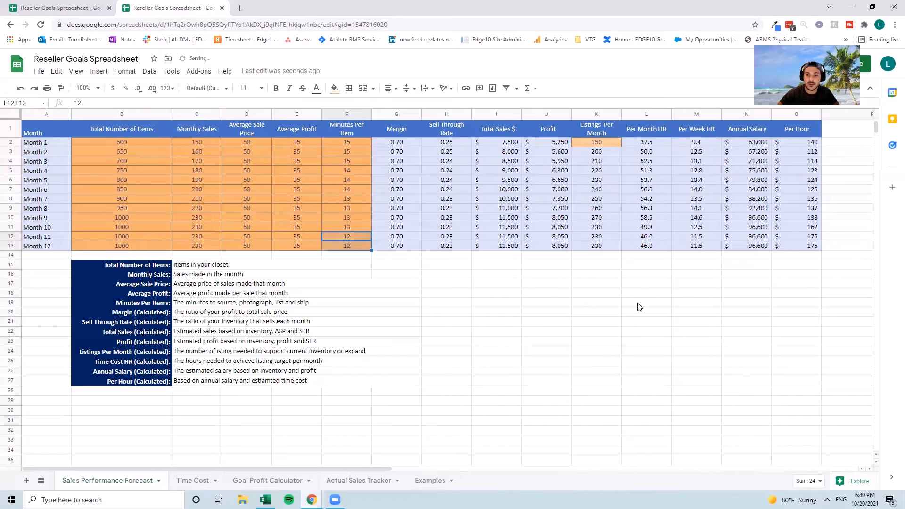
{"action": "left_click", "coordinate": [634, 302]}
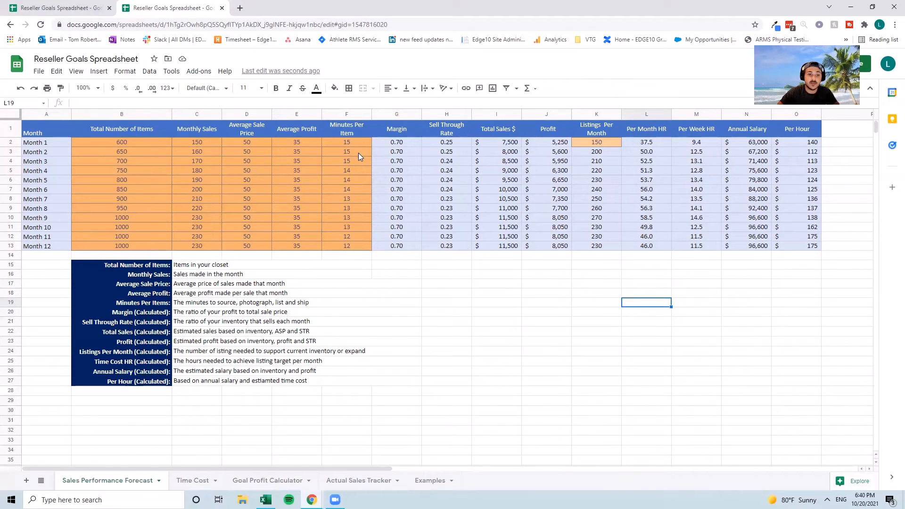
- Set the Minutes Per Item to 10 for Month 7 and copy that value down through Month 12
{"action": "left_click", "coordinate": [352, 199]}
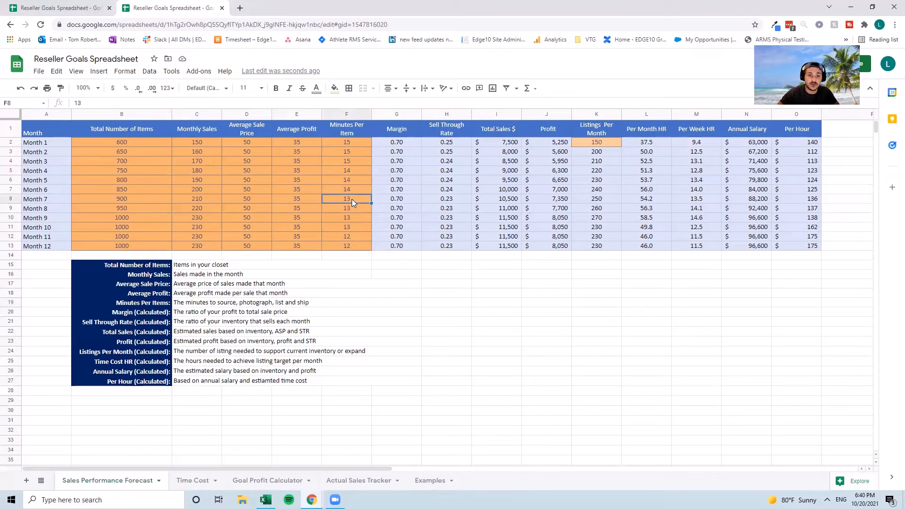
{"action": "type", "text": "10"}
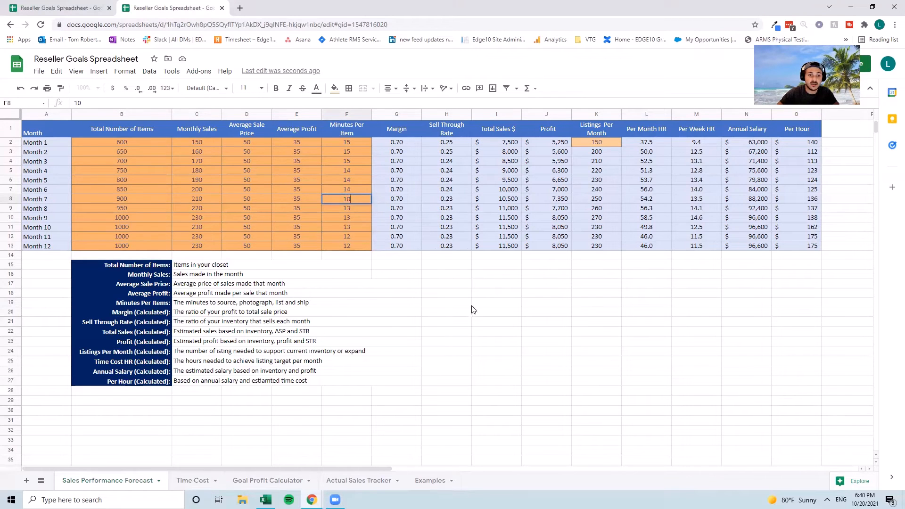
{"action": "left_click", "coordinate": [563, 304]}
{"action": "left_click", "coordinate": [352, 198]}
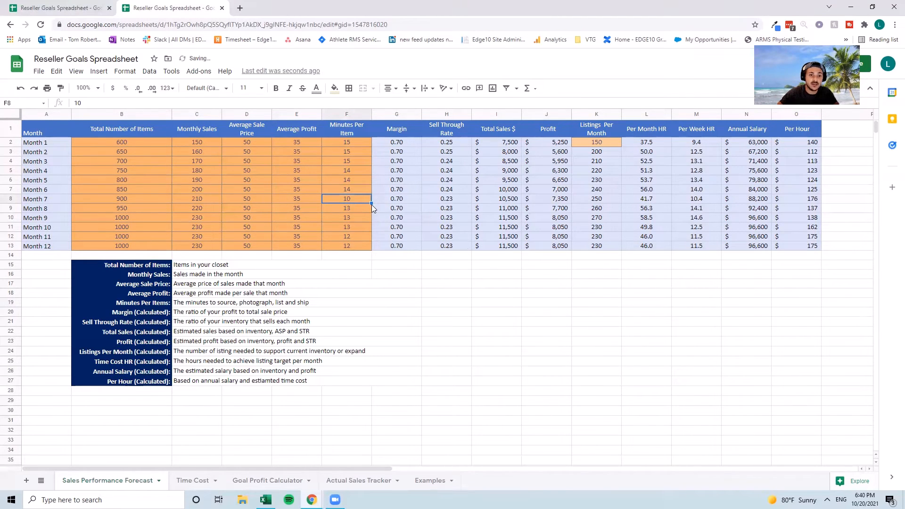
{"action": "left_click_drag", "start_coordinate": [372, 204], "coordinate": [370, 246]}
{"action": "left_click", "coordinate": [632, 332]}
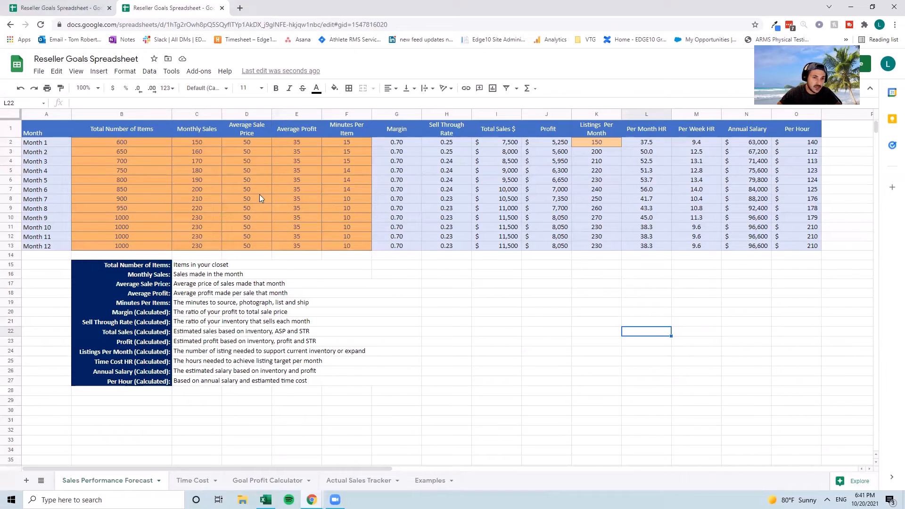
- Copy Month 1's Minutes Per Item of 15 and Total Number of Items of 600 down through Month 12
{"action": "left_click", "coordinate": [353, 142]}
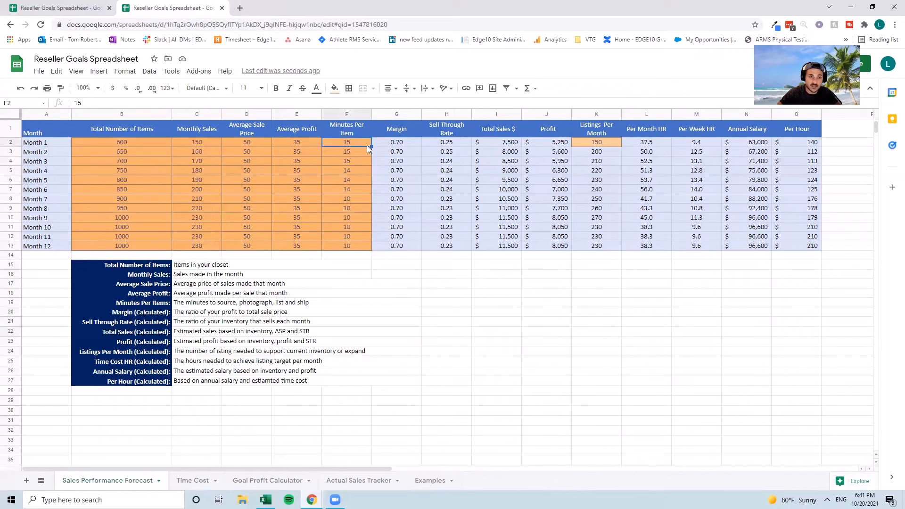
{"action": "left_click_drag", "start_coordinate": [368, 236], "coordinate": [369, 250]}
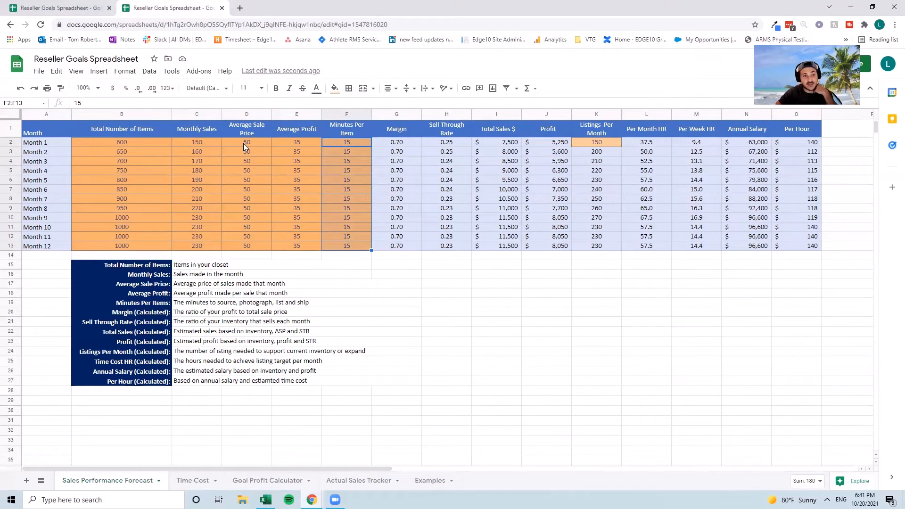
{"action": "left_click", "coordinate": [125, 142]}
{"action": "left_click_drag", "start_coordinate": [169, 147], "coordinate": [171, 250]}
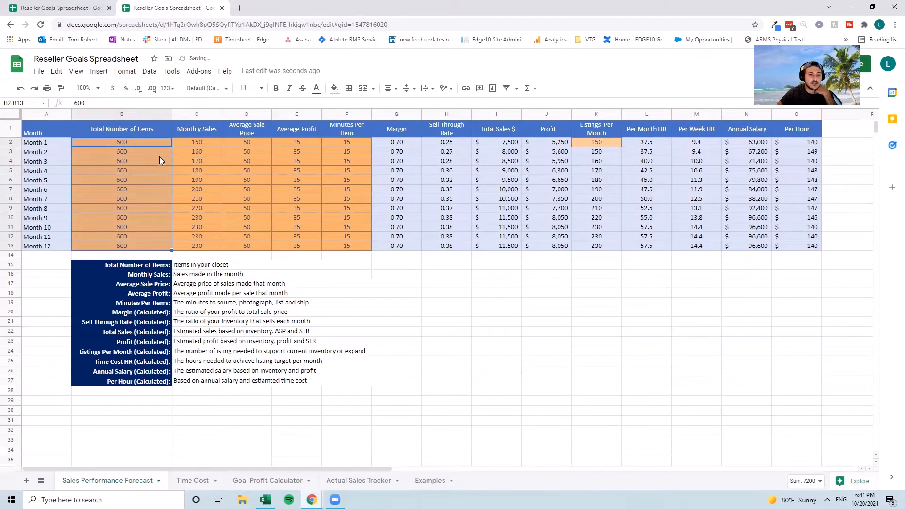
- Set the Average Sale Price to 60 for Months 3 and 4, and extend the Month 1 to 4 trend through Month 12
{"action": "left_click", "coordinate": [200, 152]}
{"action": "left_click", "coordinate": [253, 152]}
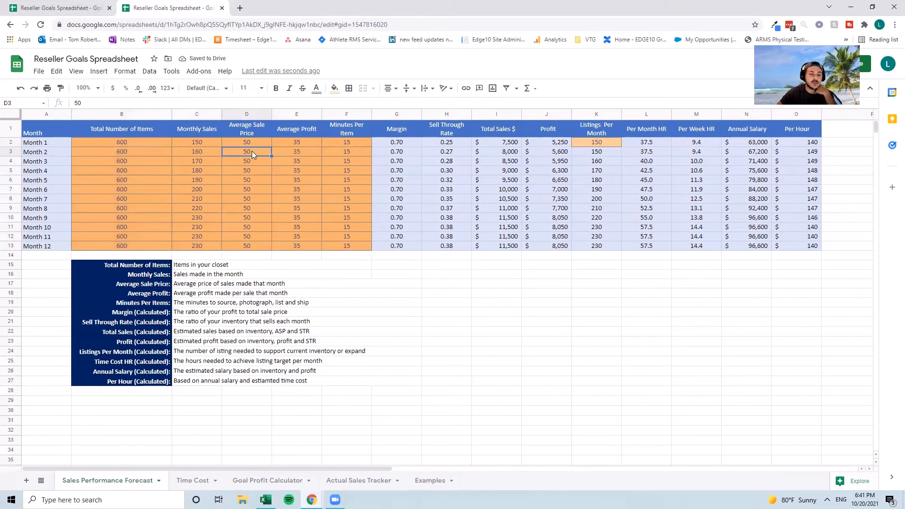
{"action": "left_click", "coordinate": [256, 161]}
{"action": "type", "text": "60"}
{"action": "key", "text": "Return"}
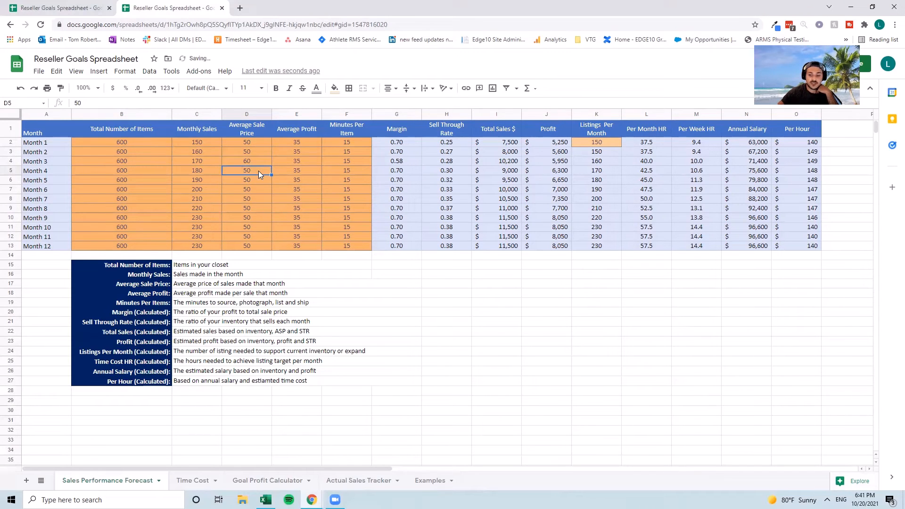
{"action": "type", "text": "60"}
{"action": "left_click", "coordinate": [266, 144]}
{"action": "left_click_drag", "start_coordinate": [265, 159], "coordinate": [264, 173]}
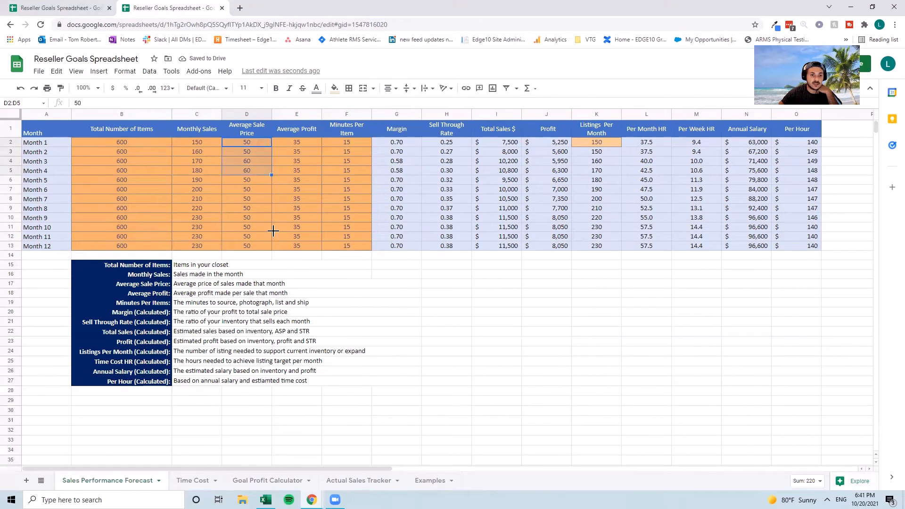
{"action": "left_click_drag", "start_coordinate": [269, 248], "coordinate": [269, 248]}
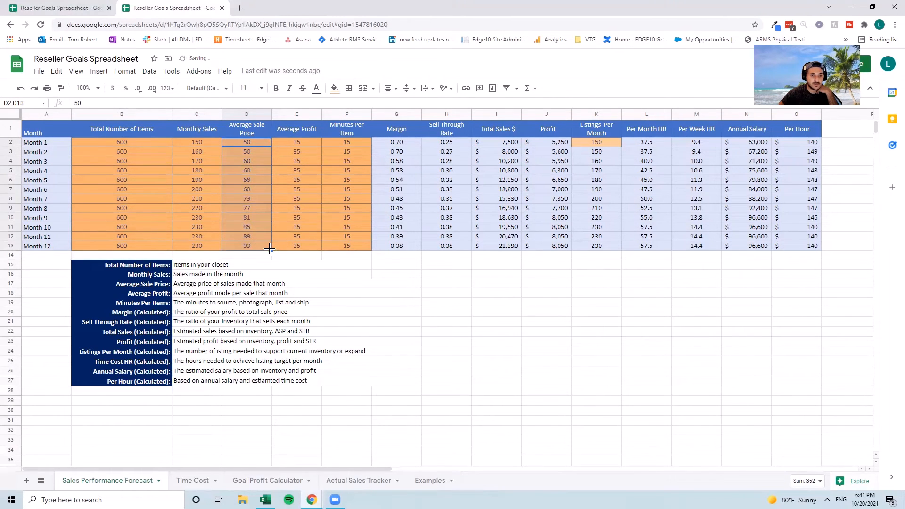
- Examine the Average Sale Price progression from Month 4 to Month 11
{"action": "left_click", "coordinate": [259, 172]}
{"action": "left_click", "coordinate": [255, 181]}
{"action": "left_click", "coordinate": [256, 190]}
{"action": "left_click", "coordinate": [258, 202]}
{"action": "left_click", "coordinate": [258, 218]}
{"action": "left_click", "coordinate": [258, 230]}
{"action": "left_click", "coordinate": [261, 240]}
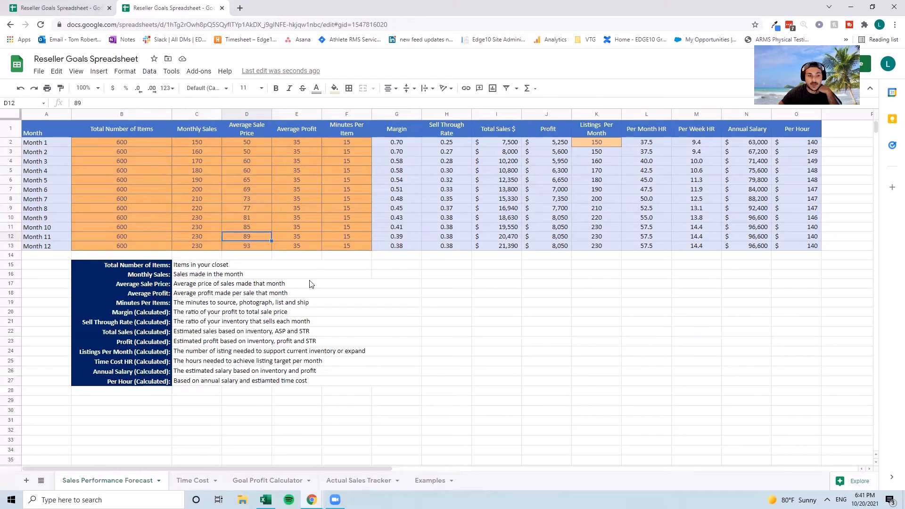
- Set the Average Profit to 40 for Months 3 and 4, and extend the Month 1 to 4 trend through Month 12
{"action": "left_click", "coordinate": [303, 143]}
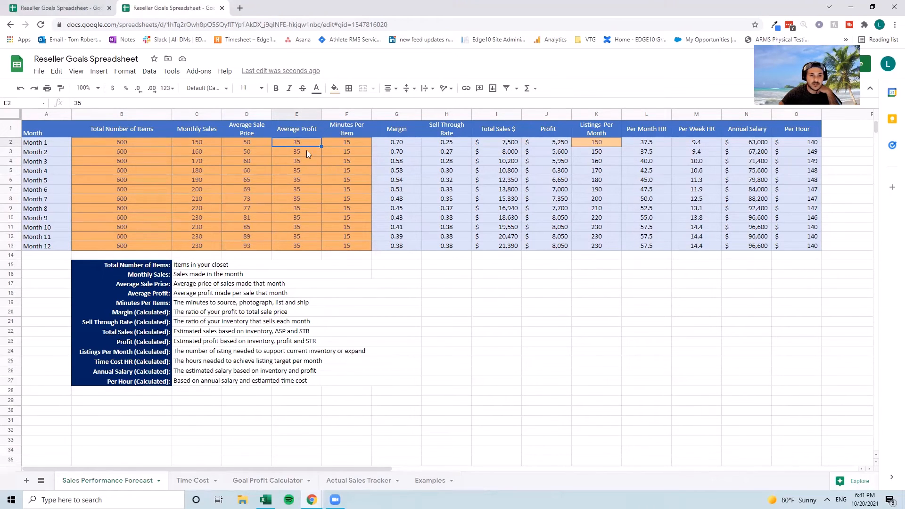
{"action": "left_click", "coordinate": [300, 162]}
{"action": "type", "text": "40"}
{"action": "key", "text": "Return"}
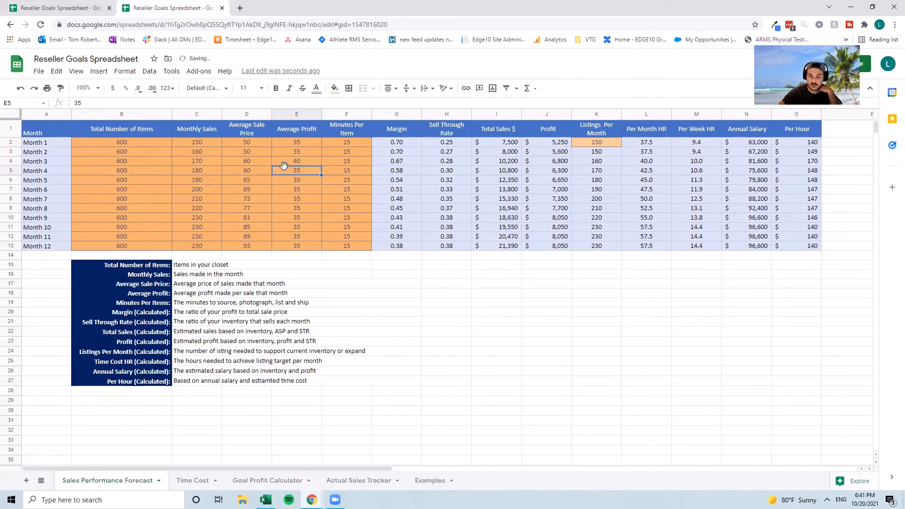
{"action": "left_click_drag", "start_coordinate": [314, 142], "coordinate": [321, 247]}
{"action": "left_click", "coordinate": [425, 284]}
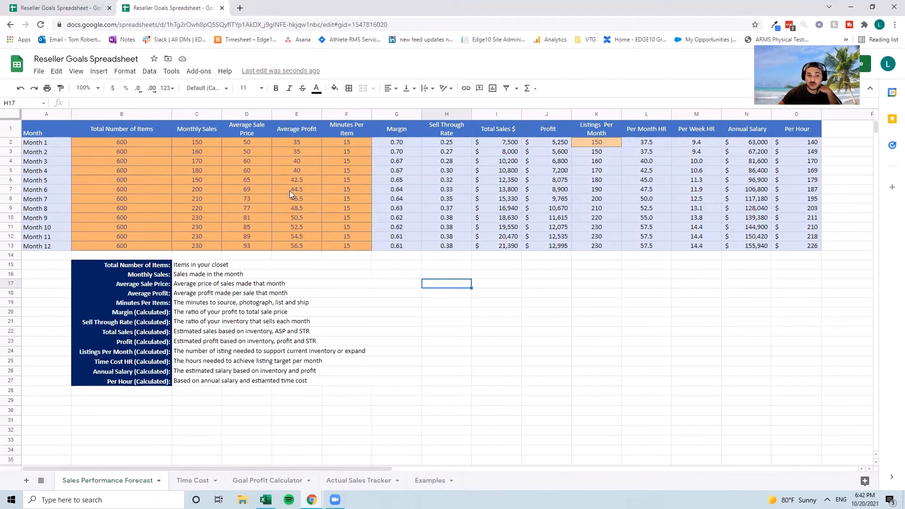
- Examine Month 12's annual salary, total sales, average sale price, average profit, margin and sell-through rate
{"action": "left_click", "coordinate": [754, 246]}
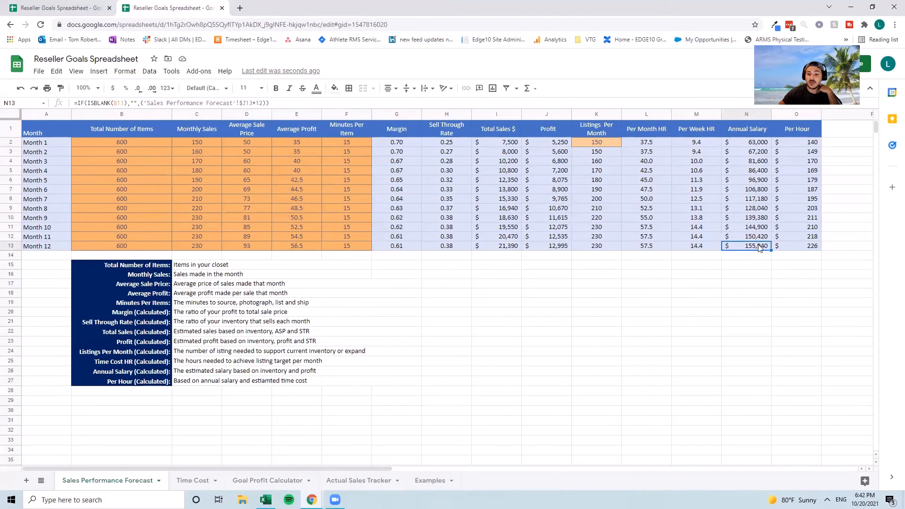
{"action": "left_click", "coordinate": [504, 246]}
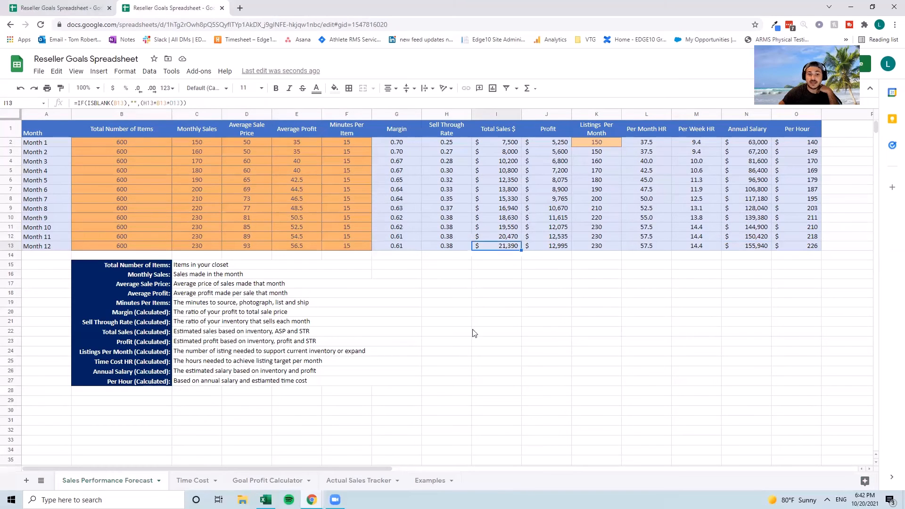
{"action": "left_click", "coordinate": [243, 245]}
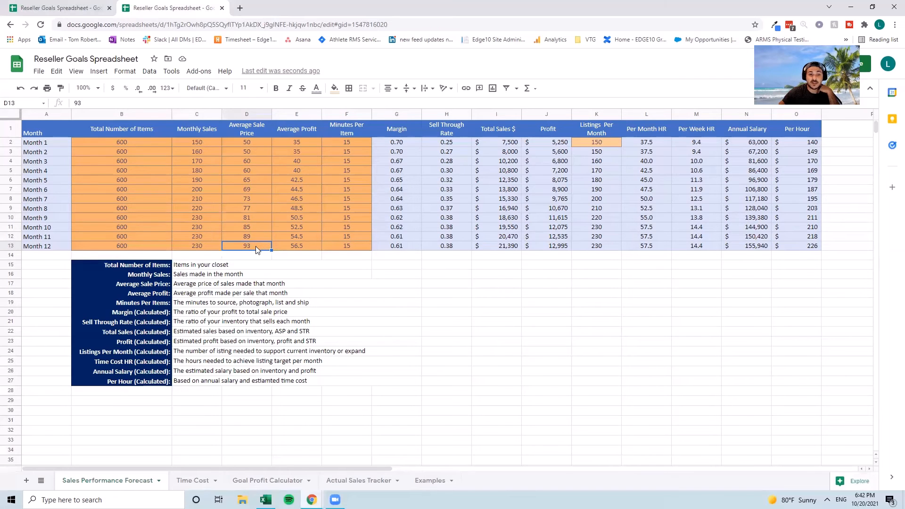
{"action": "left_click", "coordinate": [296, 250]}
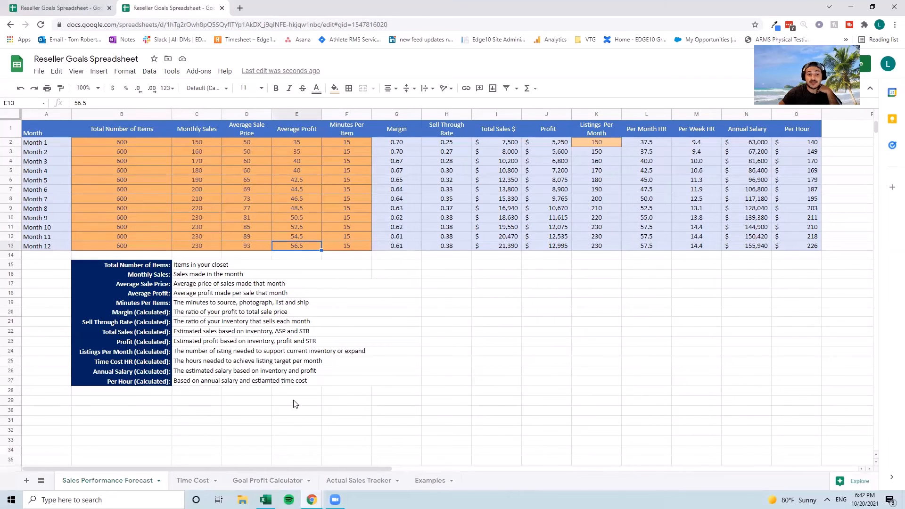
{"action": "left_click", "coordinate": [398, 249]}
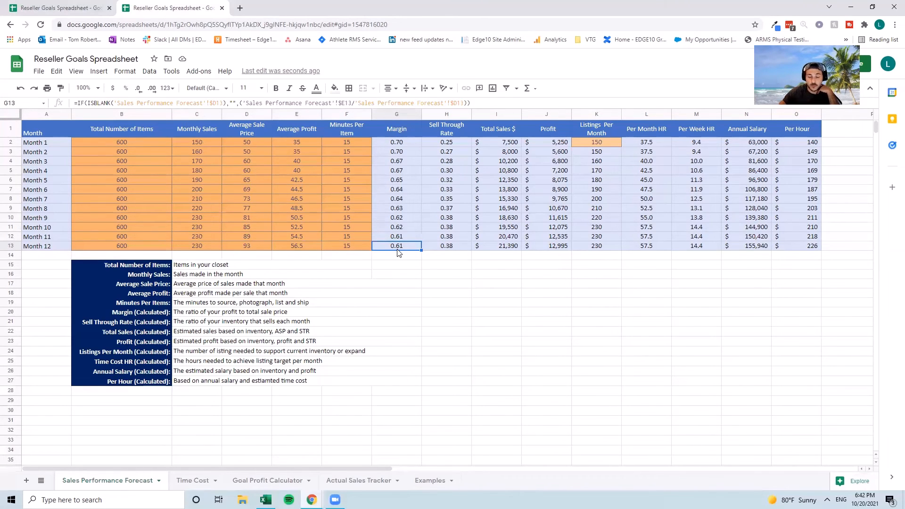
{"action": "left_click", "coordinate": [447, 248]}
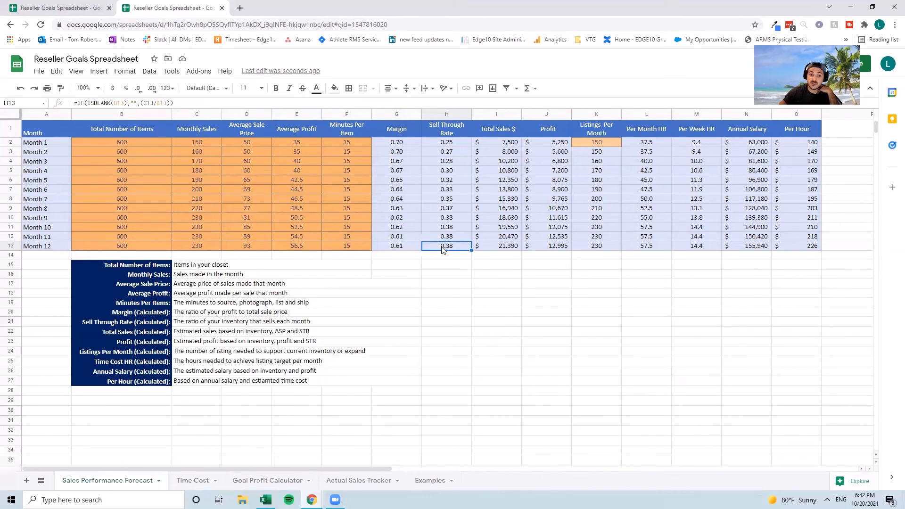
- Copy Month 1's Monthly Sales of 150 down through Month 12
{"action": "left_click", "coordinate": [211, 144]}
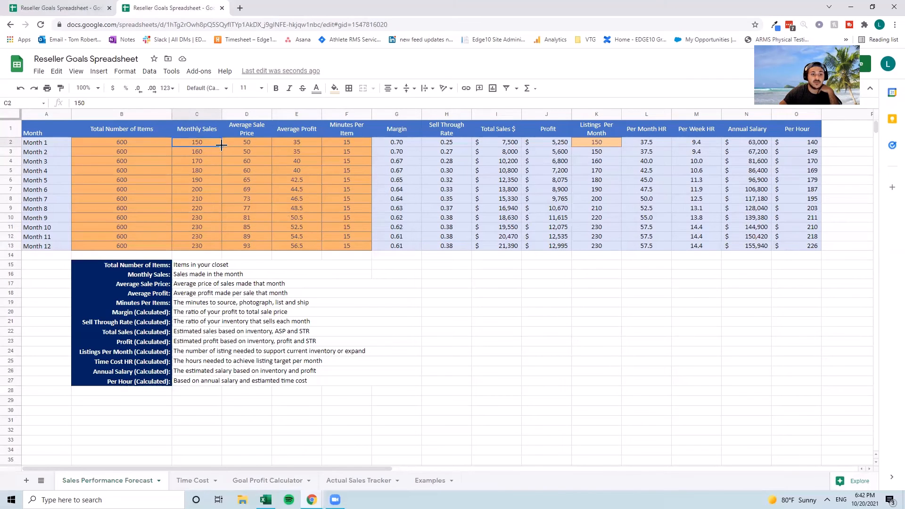
{"action": "left_click_drag", "start_coordinate": [221, 147], "coordinate": [219, 250]}
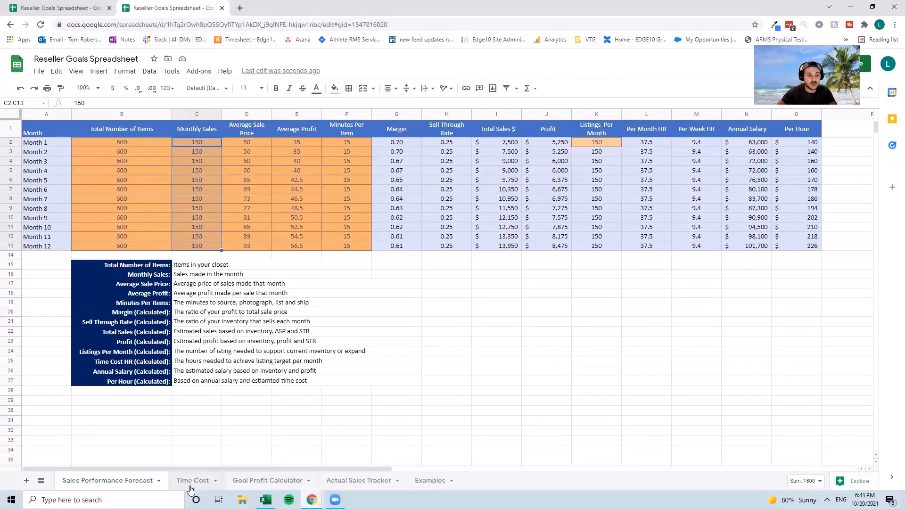
- Clear the orange input cells for Months 2 to 12 in the Actual Sales Tracker sheet, keeping Month 1
{"action": "left_click", "coordinate": [347, 482]}
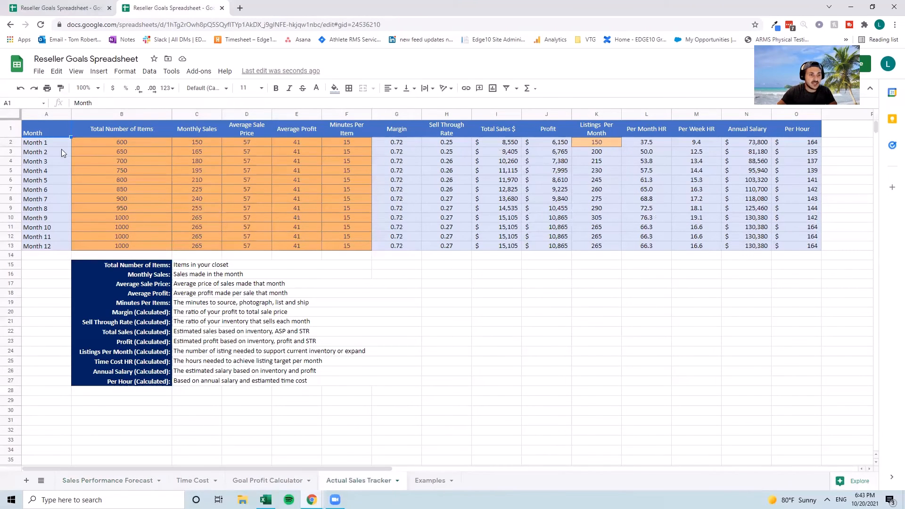
{"action": "left_click_drag", "start_coordinate": [117, 143], "coordinate": [366, 236]}
{"action": "left_click_drag", "start_coordinate": [141, 148], "coordinate": [354, 246]}
{"action": "key", "text": "Delete"}
{"action": "left_click", "coordinate": [128, 170]}
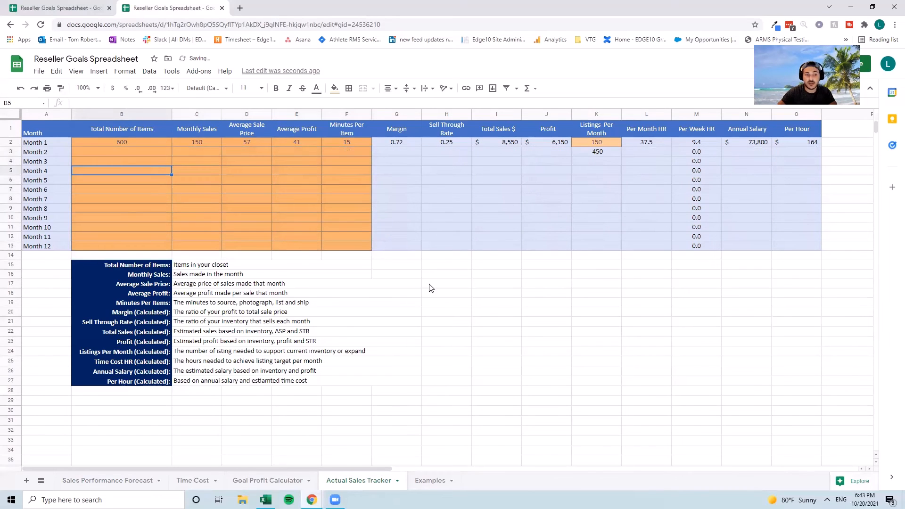
{"action": "left_click", "coordinate": [111, 146]}
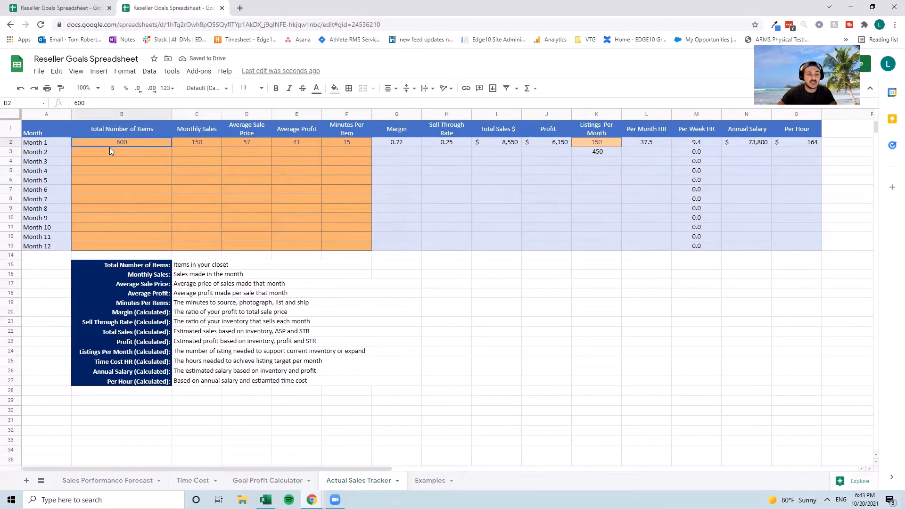
{"action": "left_click", "coordinate": [140, 151]}
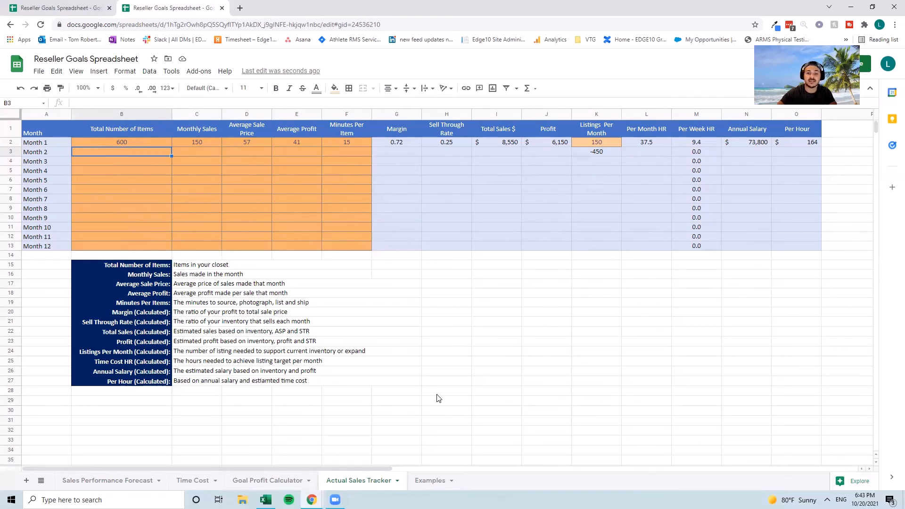
- Examine the first reseller profile in the Examples sheet: item target, average profit target, sell-through rate target and profit
{"action": "left_click", "coordinate": [420, 485]}
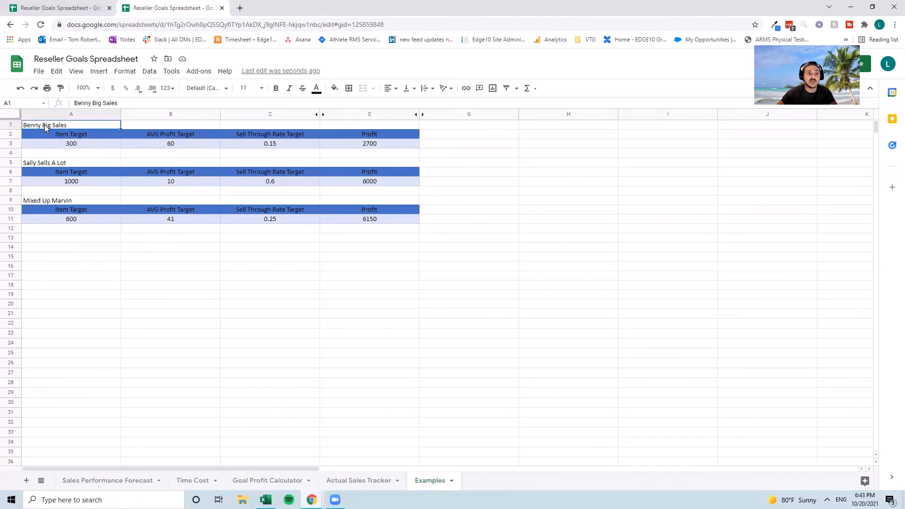
{"action": "left_click", "coordinate": [161, 147]}
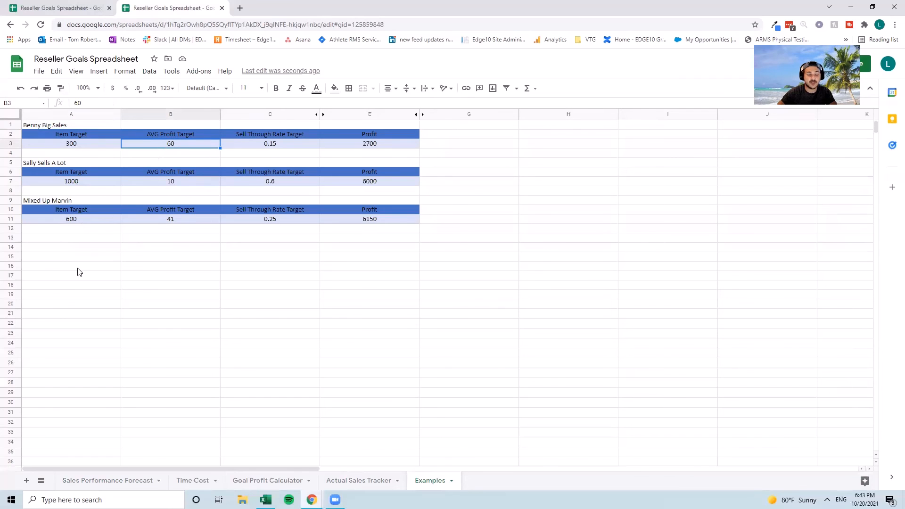
{"action": "left_click", "coordinate": [75, 145]}
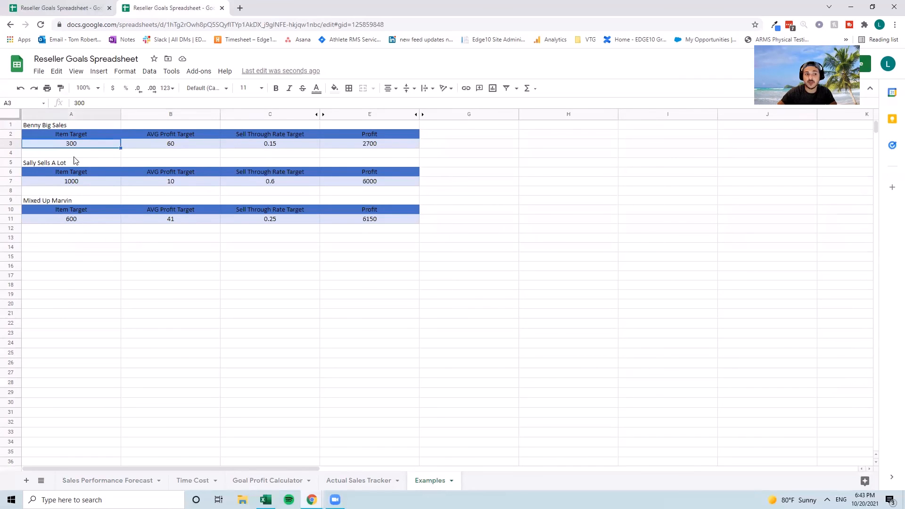
{"action": "left_click", "coordinate": [266, 147]}
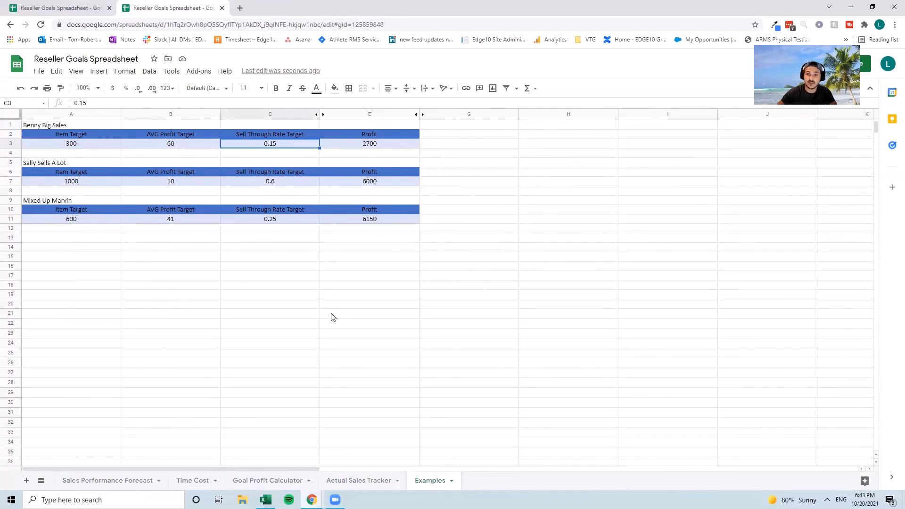
{"action": "left_click", "coordinate": [373, 149]}
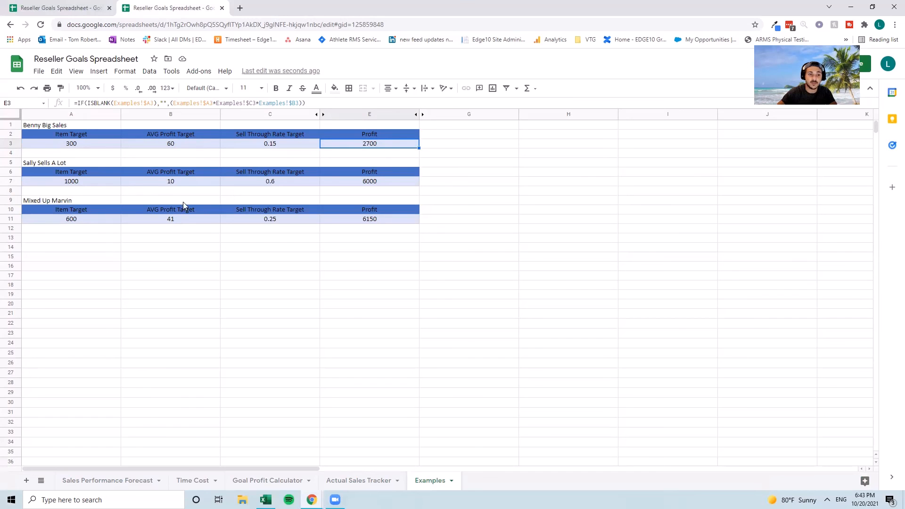
{"action": "left_click", "coordinate": [336, 314]}
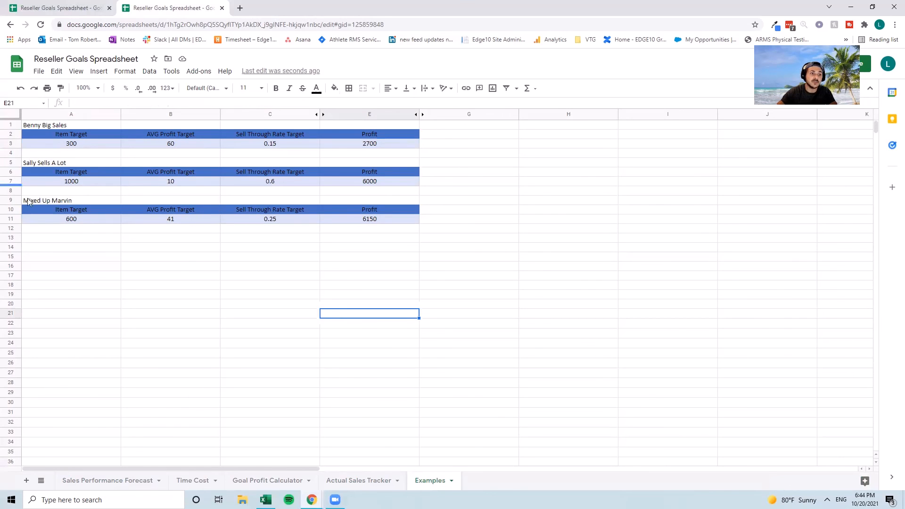
- Compare the three example reseller profiles by reviewing each one's block of targets and profit
{"action": "left_click_drag", "start_coordinate": [52, 126], "coordinate": [411, 145]}
{"action": "left_click_drag", "start_coordinate": [53, 164], "coordinate": [409, 187]}
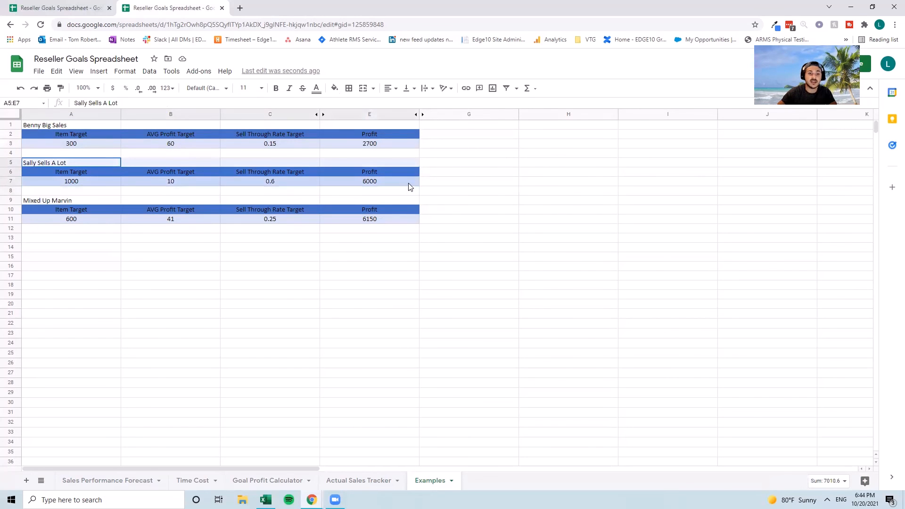
{"action": "left_click", "coordinate": [56, 201]}
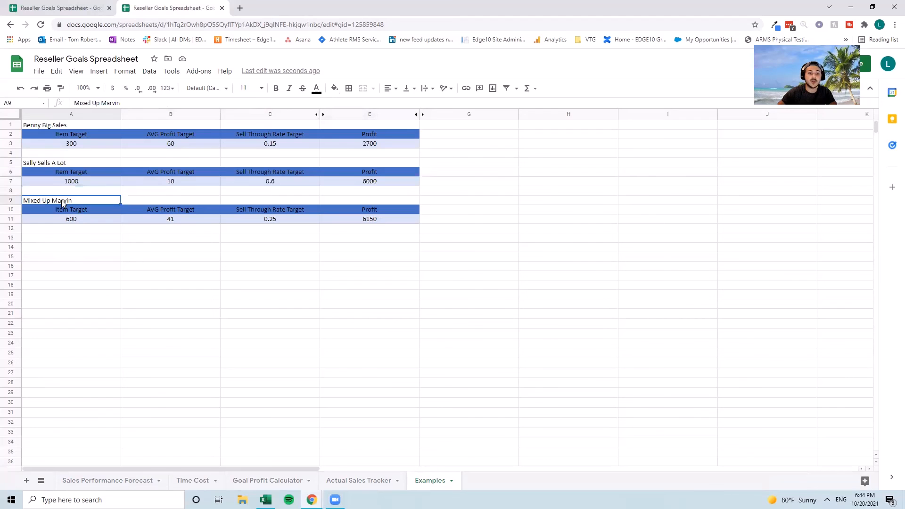
{"action": "left_click_drag", "start_coordinate": [70, 199], "coordinate": [401, 218]}
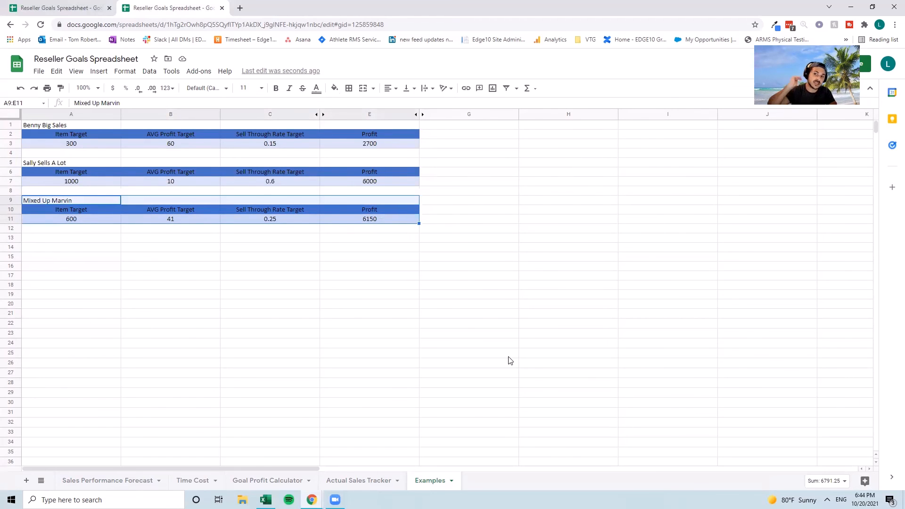